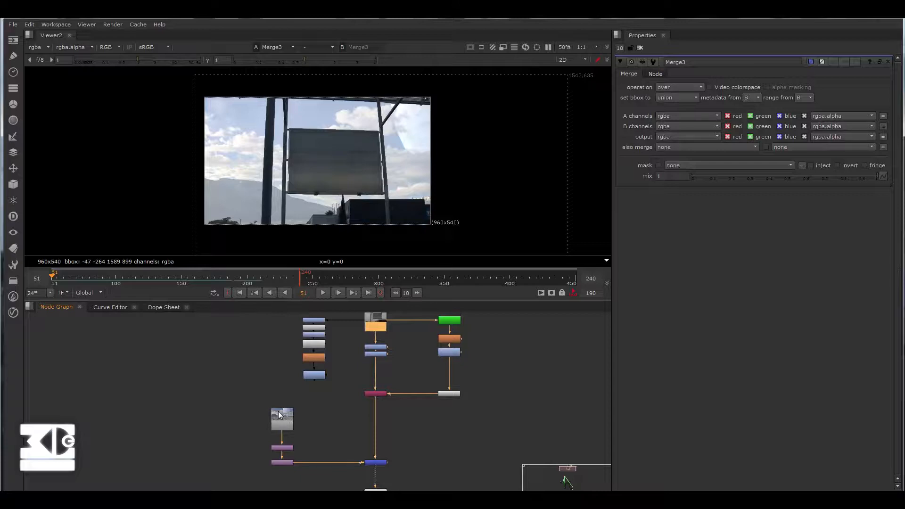
Open the Grade2 node below the Read1 footage and lower its multiply to 1.08
middle_click_drag(318, 395, 331, 437)
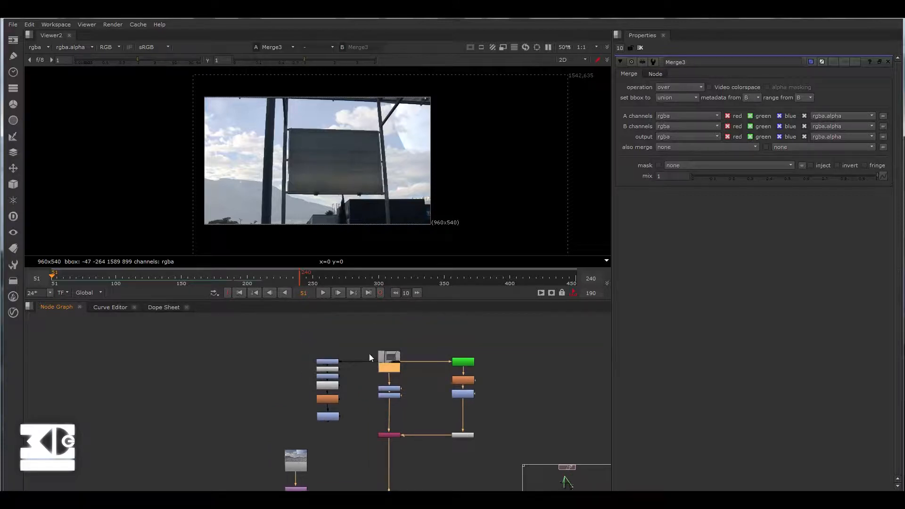
left_click(369, 335)
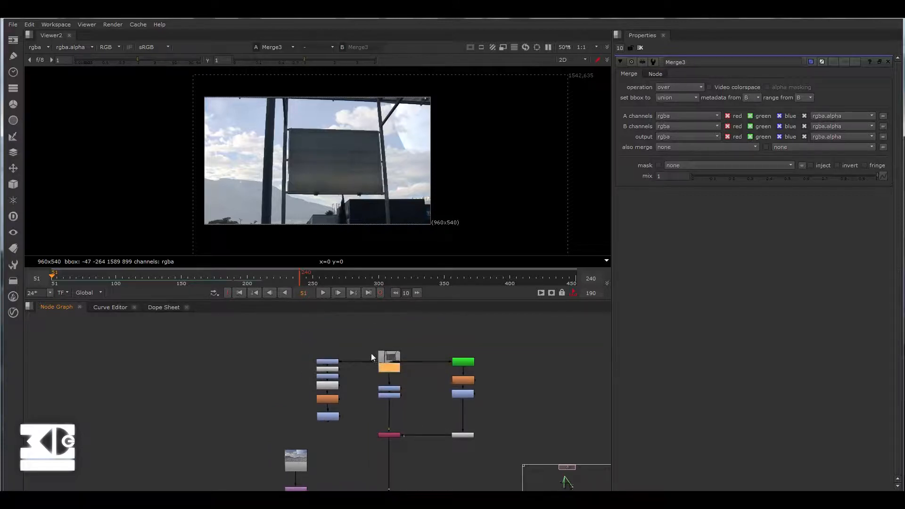
scroll(361, 345, "up", 4)
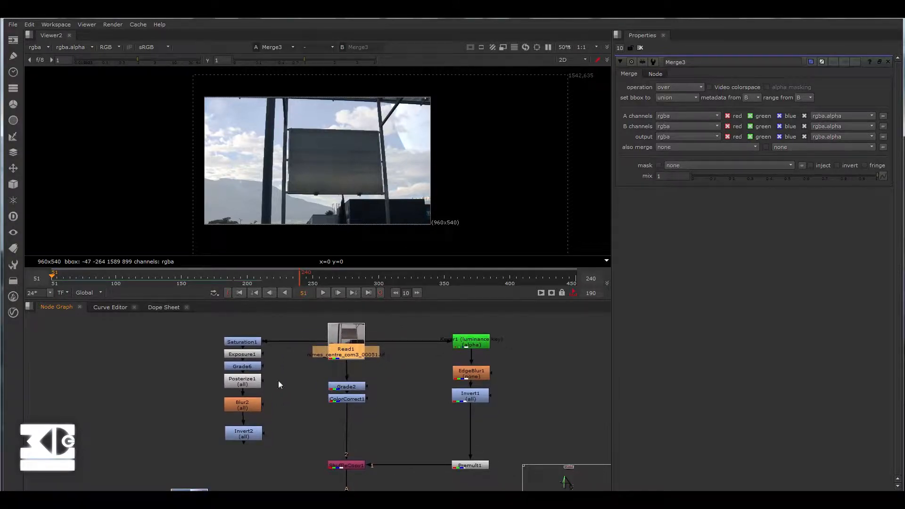
left_click_drag(323, 374, 378, 404)
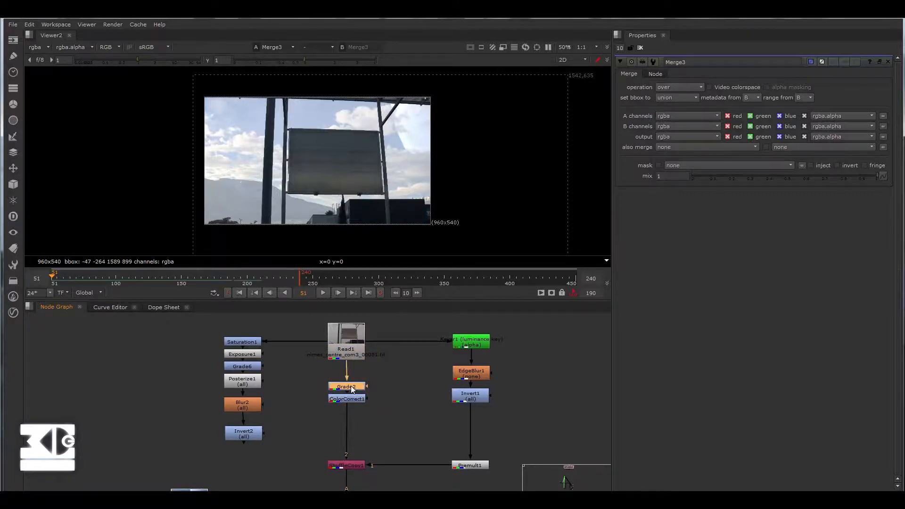
double_click(351, 390)
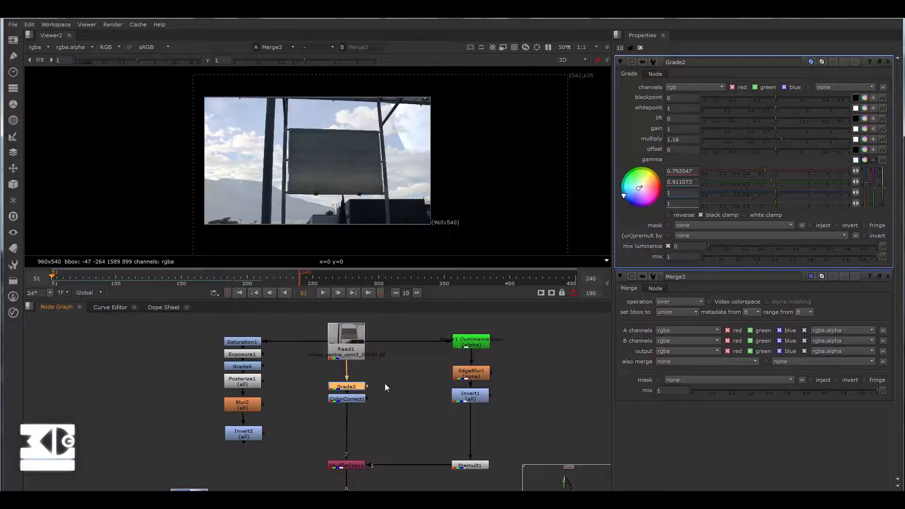
scroll(353, 154, "down", 3)
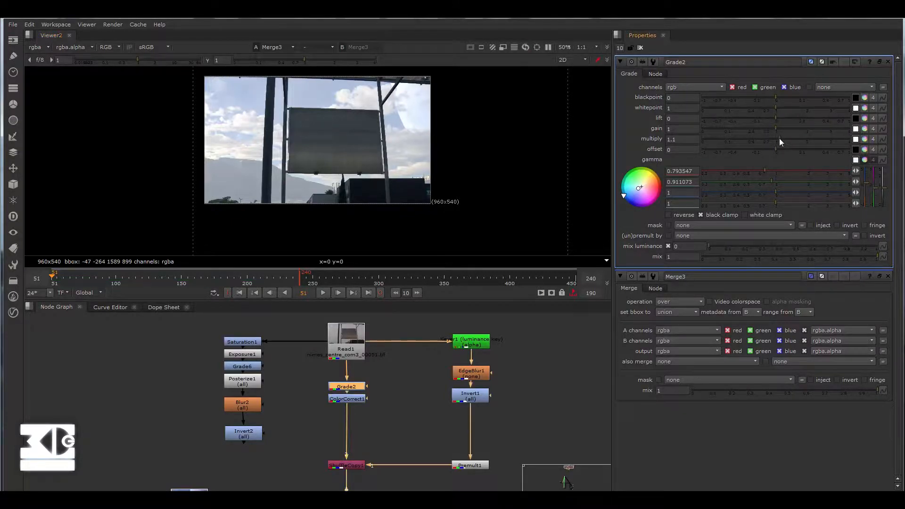
left_click_drag(779, 138, 779, 135)
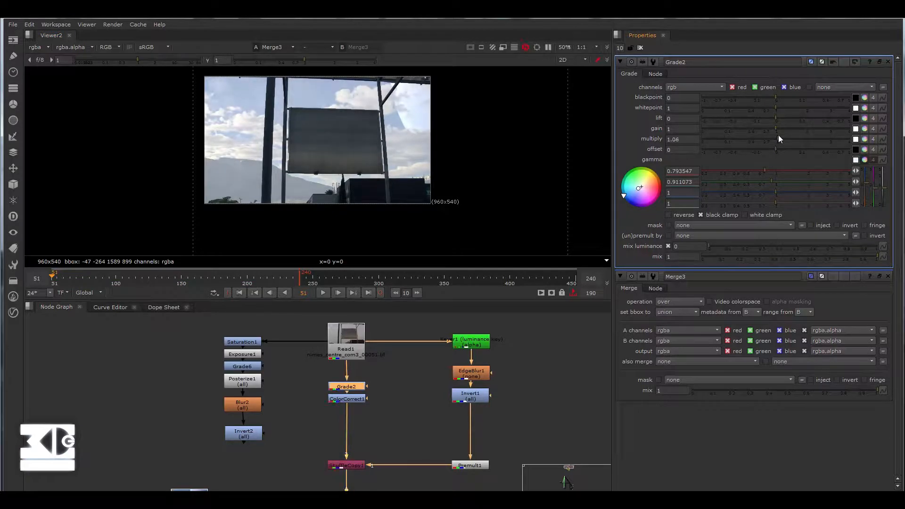
Open the ColorCorrect1 node's settings and look over the surrounding node tree
double_click(350, 401)
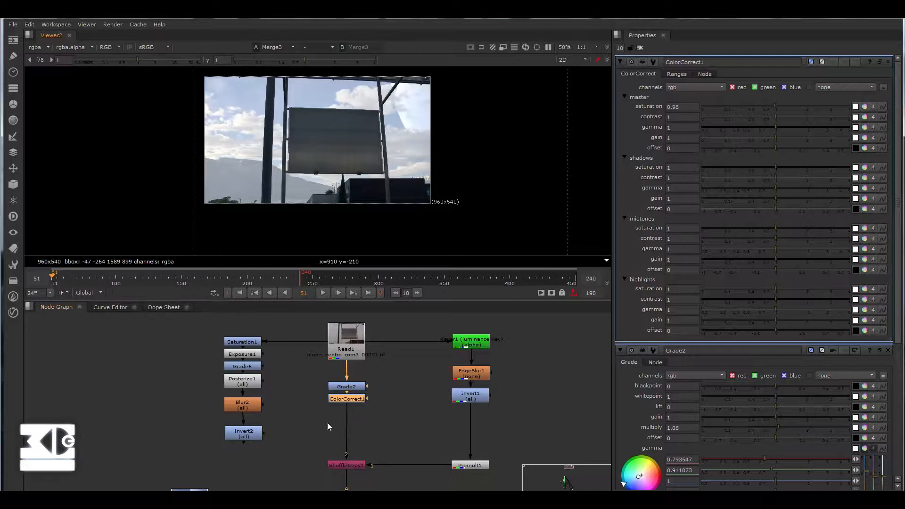
middle_click_drag(328, 422, 330, 371)
mouse_move(287, 445)
middle_mouse_down()
mouse_move(301, 365)
mouse_move(318, 457)
middle_mouse_up()
scroll(300, 366, "down", 2)
middle_click_drag(356, 371, 362, 414)
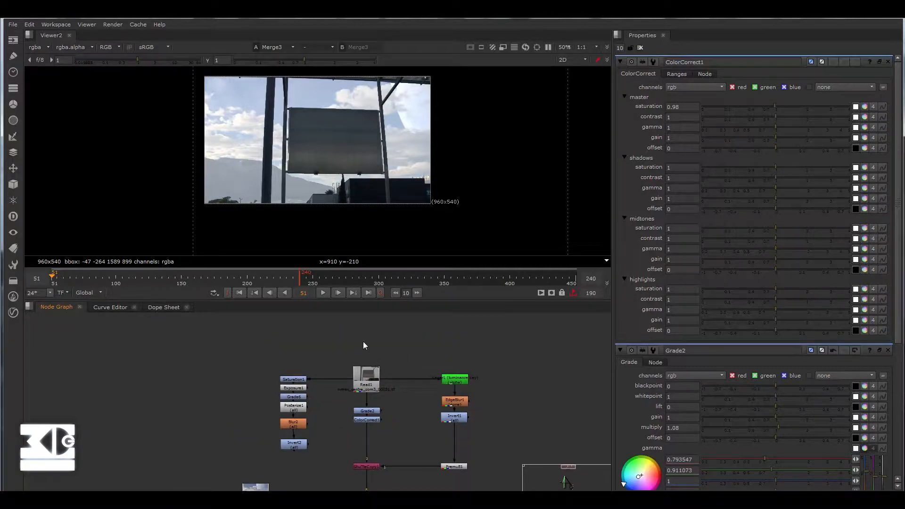
Add a Tracker node, connect it to Read1 and place it in the empty area above the Saturation1 branch
key("Tab")
type("tral")
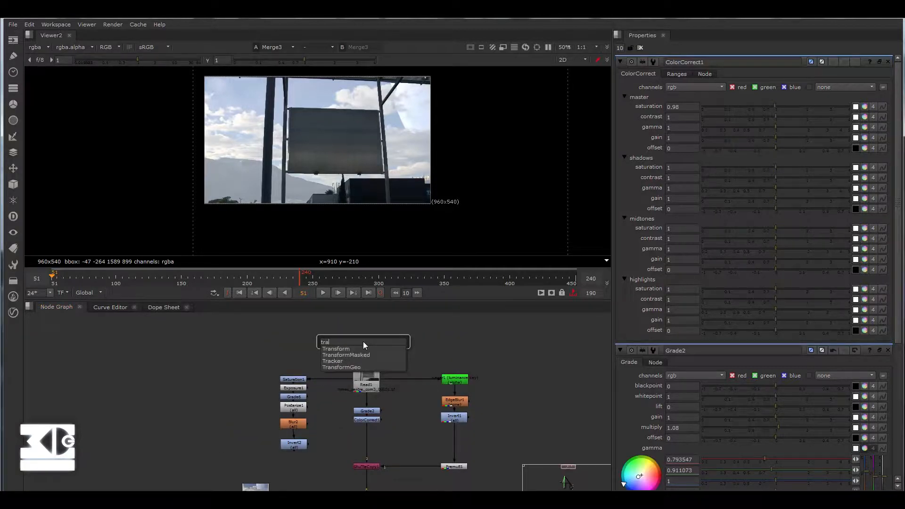
key("BackSpace")
type("c")
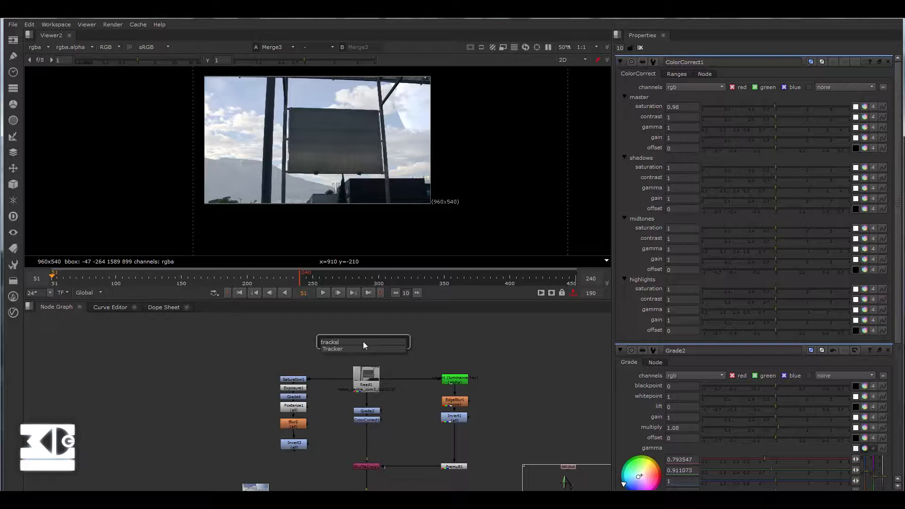
type("ke")
key("Return")
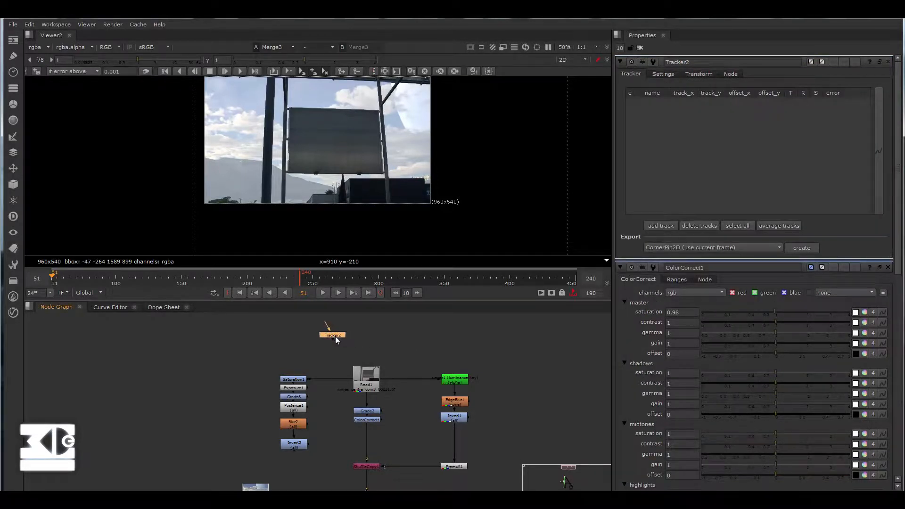
left_click_drag(335, 336, 274, 327)
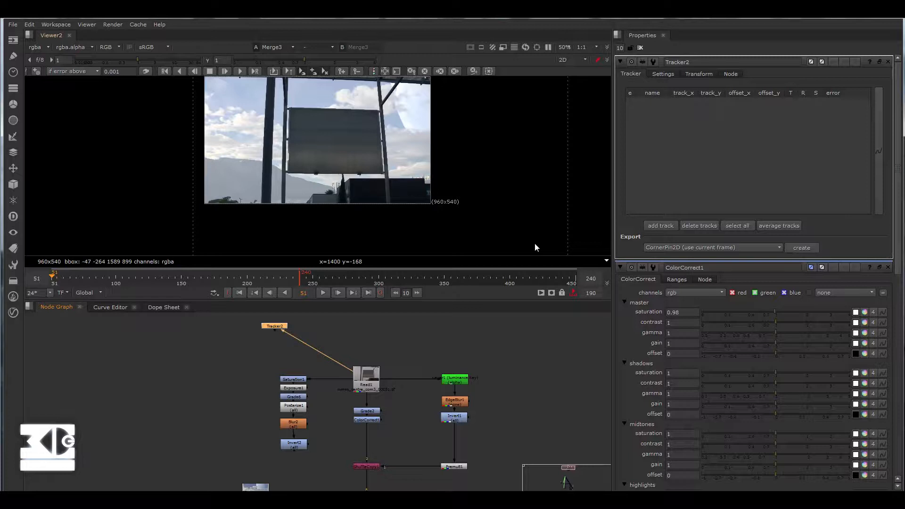
Add a track to Tracker2 and place it on the dark building's upper-left corner, at about x 619, y 105
middle_click_drag(389, 162, 335, 159)
scroll(335, 159, "up", 1)
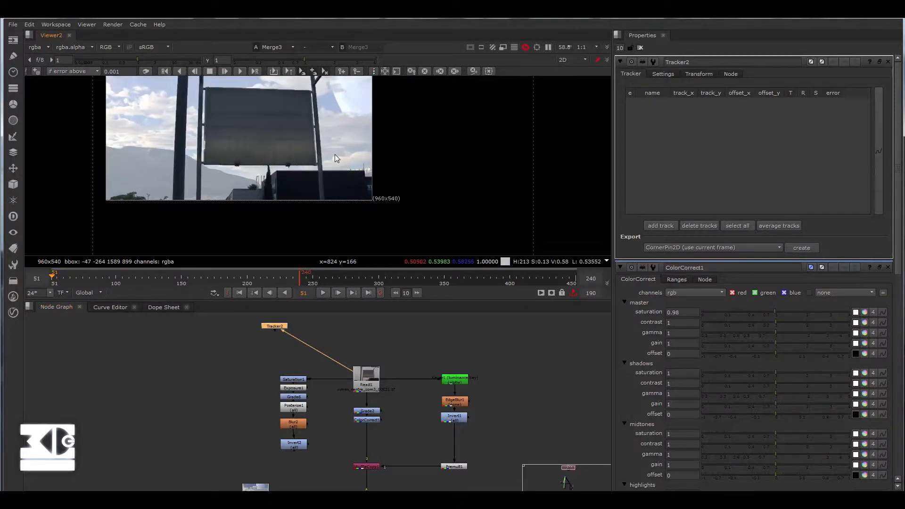
scroll(335, 159, "up", 2)
scroll(279, 188, "up", 3)
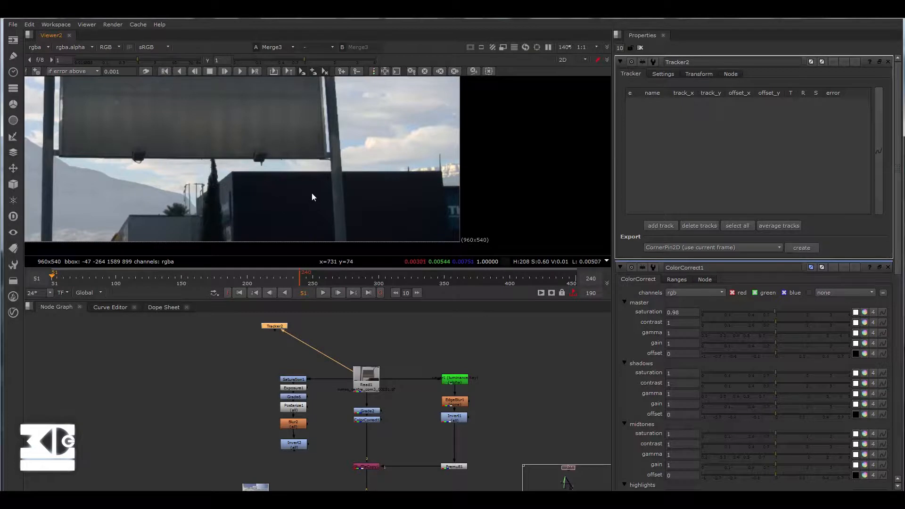
middle_click_drag(313, 192, 335, 209)
scroll(330, 177, "down", 1)
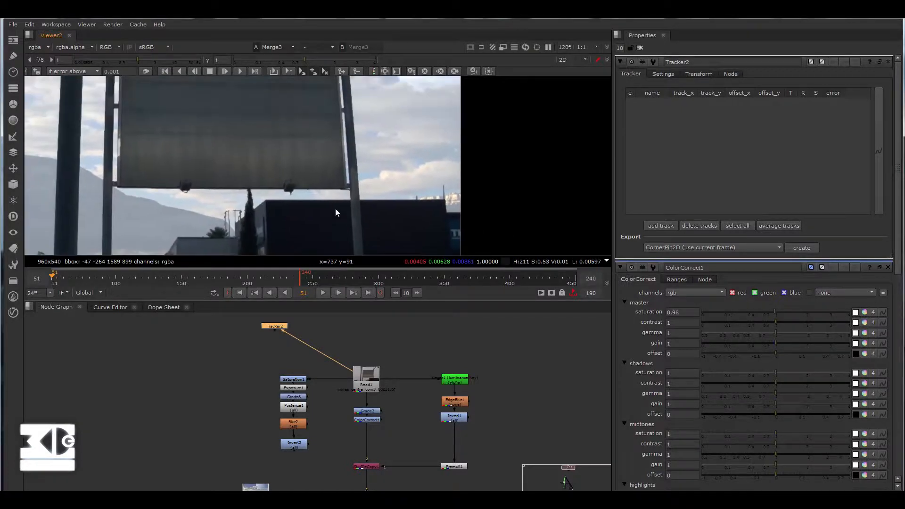
scroll(335, 209, "down", 2)
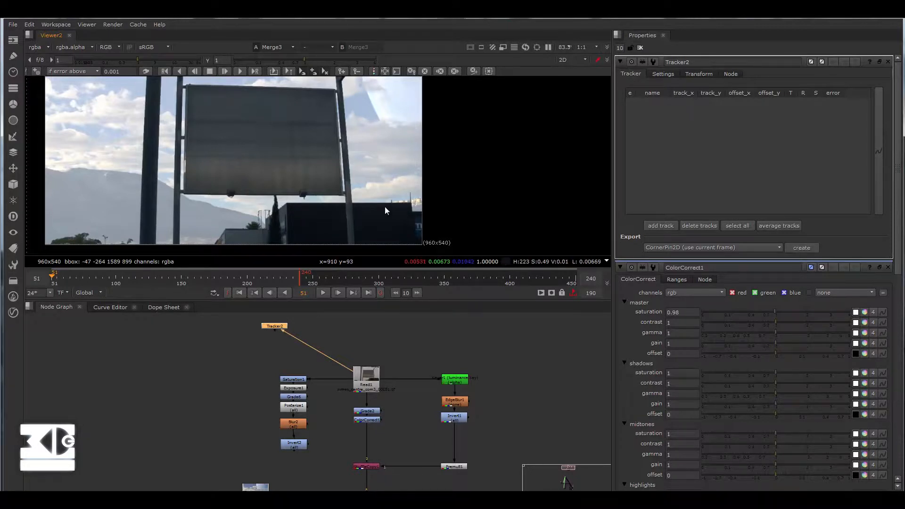
left_click(660, 226)
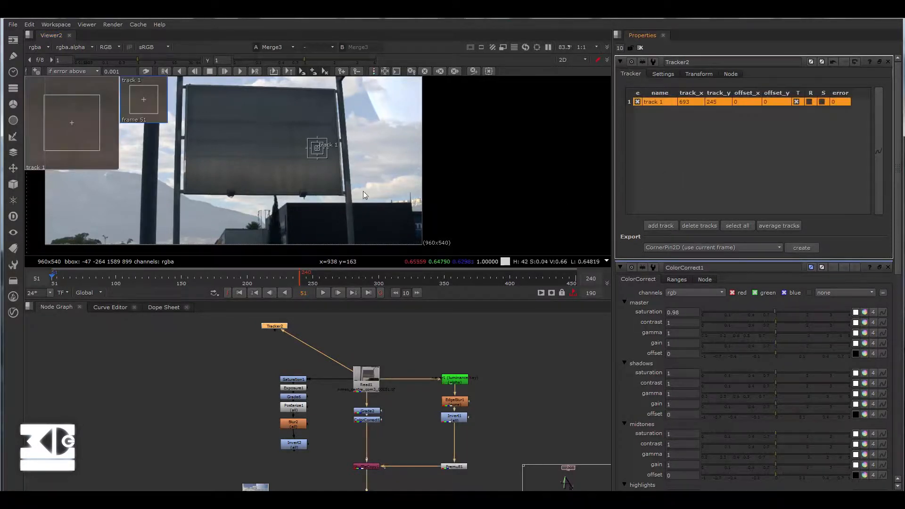
left_click_drag(315, 149, 287, 208)
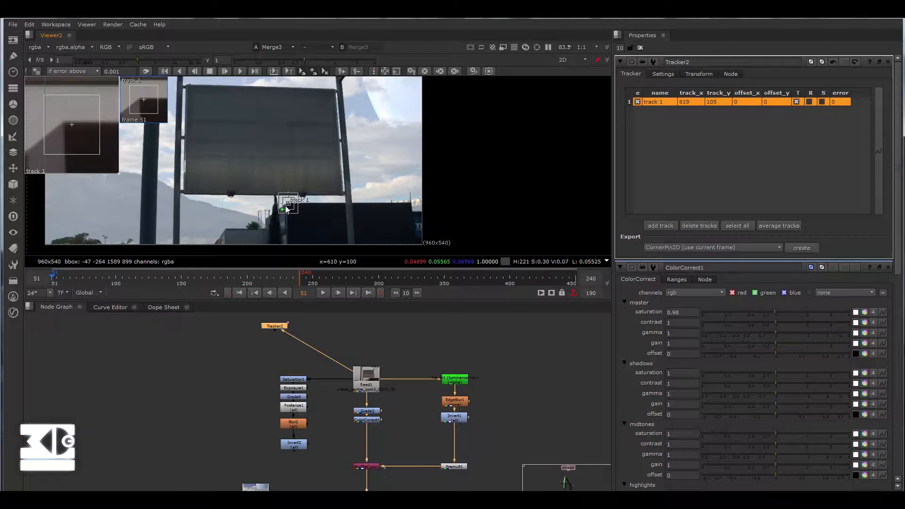
Fine-tune track 1 on the building corner to x 616, y 105.5 and enable its rotation and scale
scroll(286, 207, "up", 3)
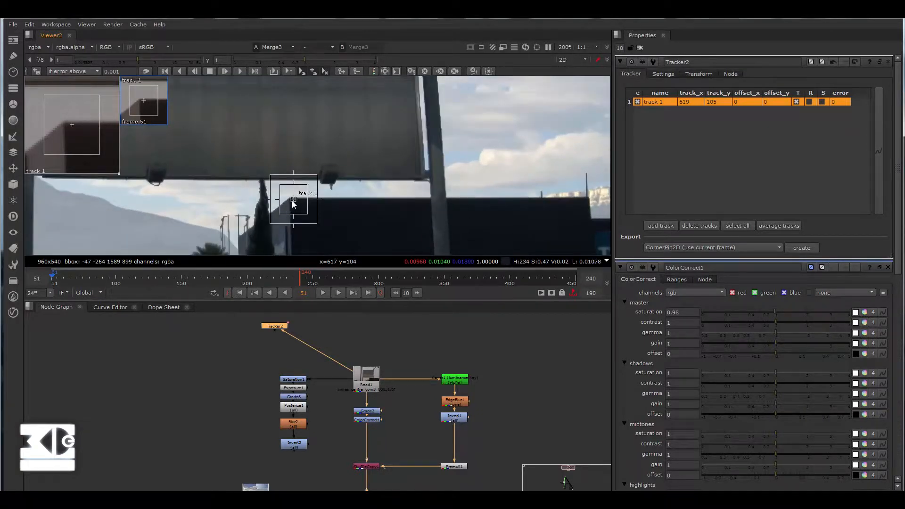
left_click_drag(291, 206, 290, 202)
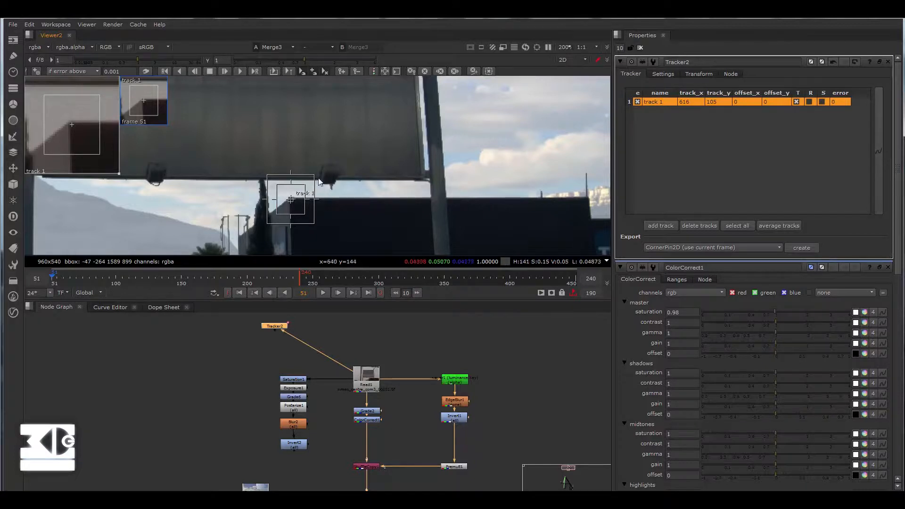
left_click_drag(291, 203, 292, 202)
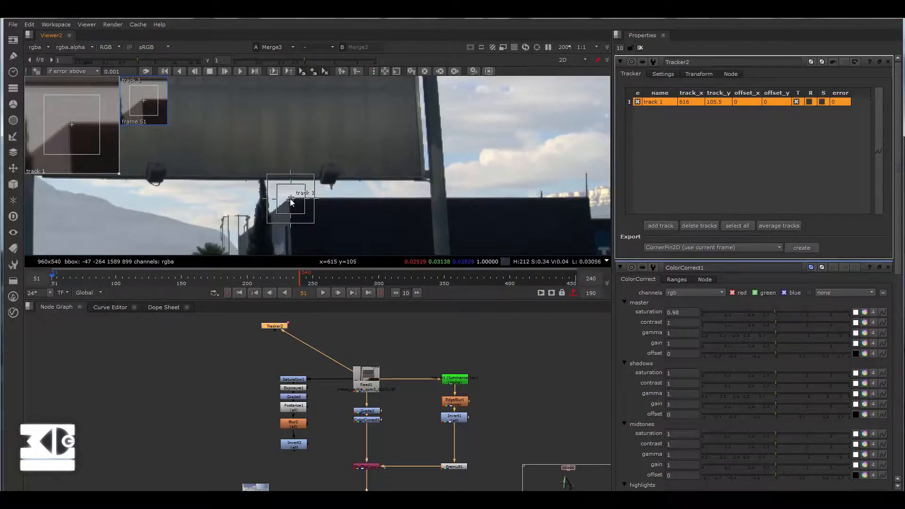
left_click(809, 102)
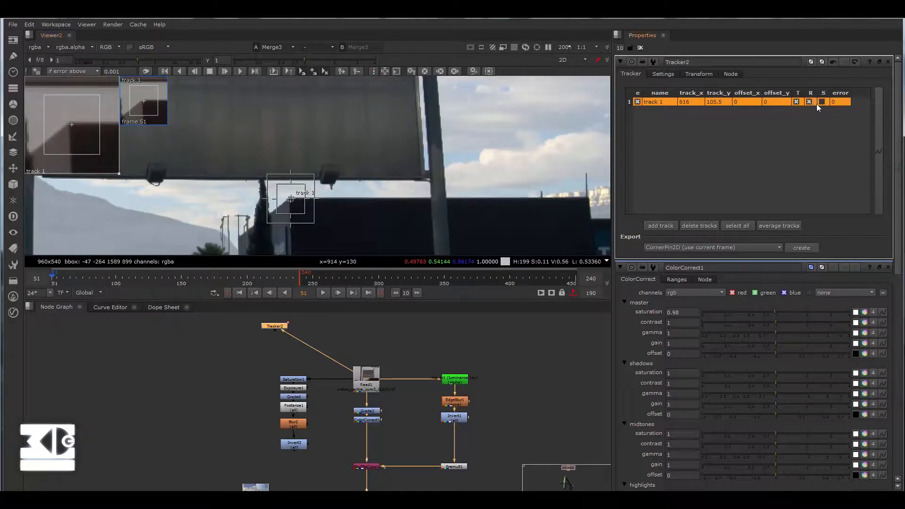
left_click(822, 102)
Track track 1 forward from frame 51 to frame 240 with a step of 1
left_click(254, 71)
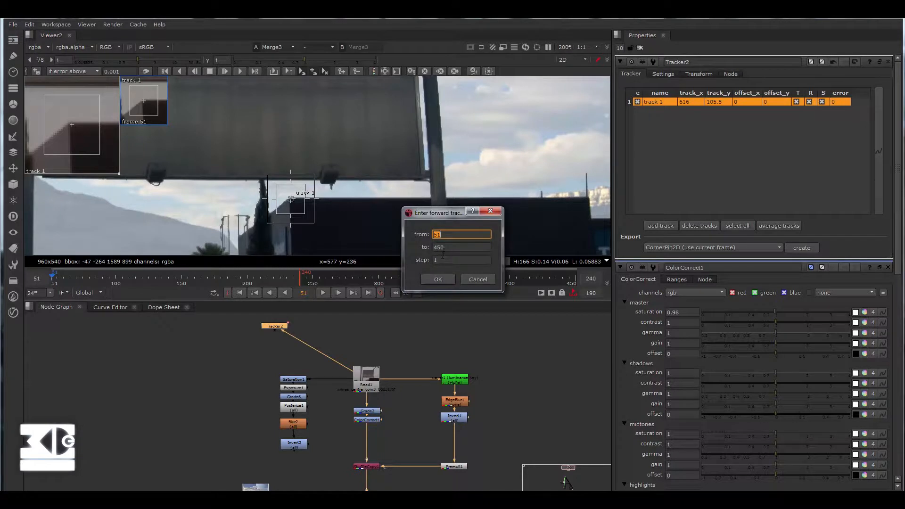
key("Tab")
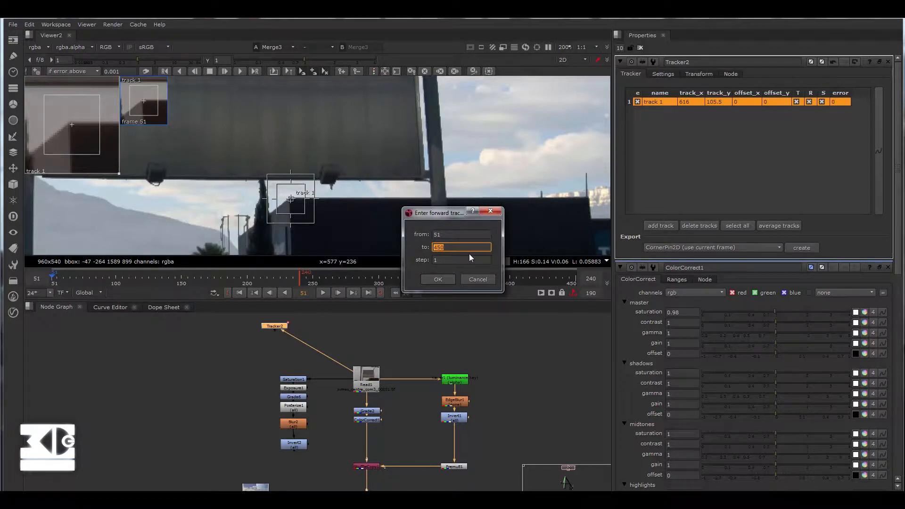
type("2")
left_click(438, 279)
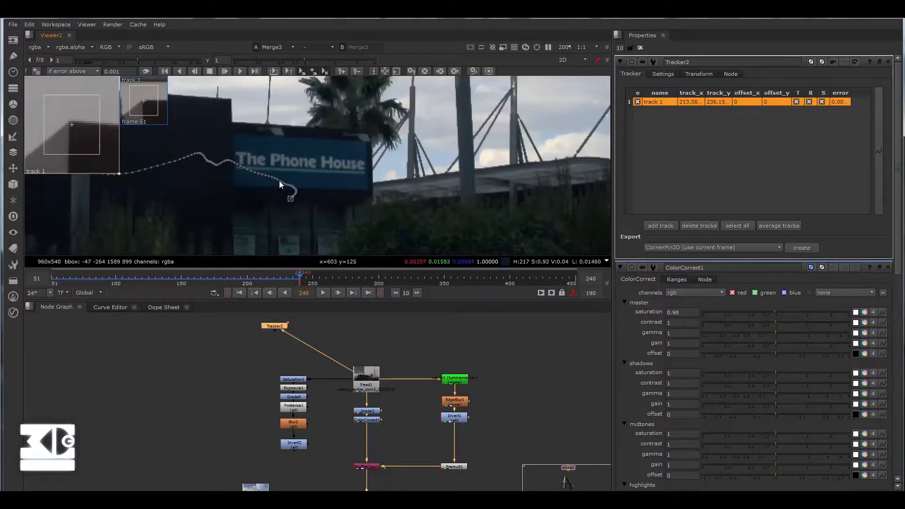
Inspect the motion path of track 1 across the footage and return to frame 51
middle_click_drag(259, 198, 359, 215)
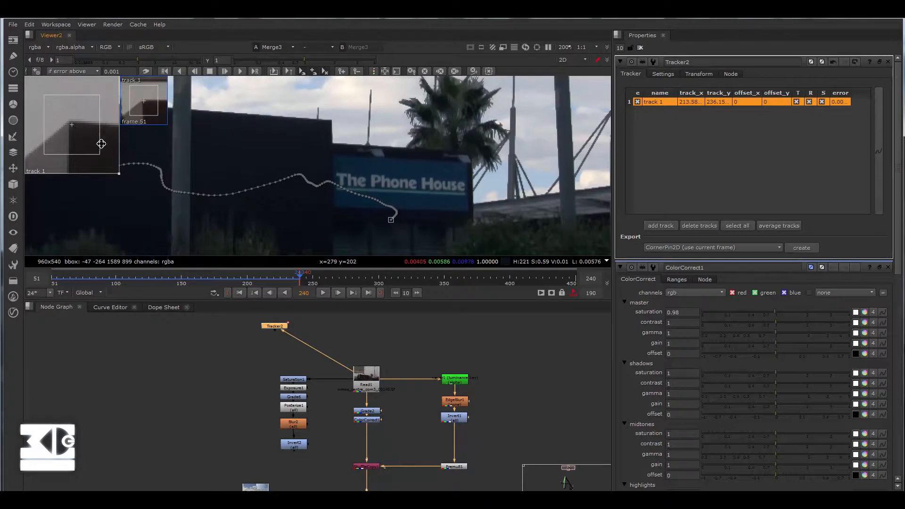
middle_click_drag(101, 146, 289, 203)
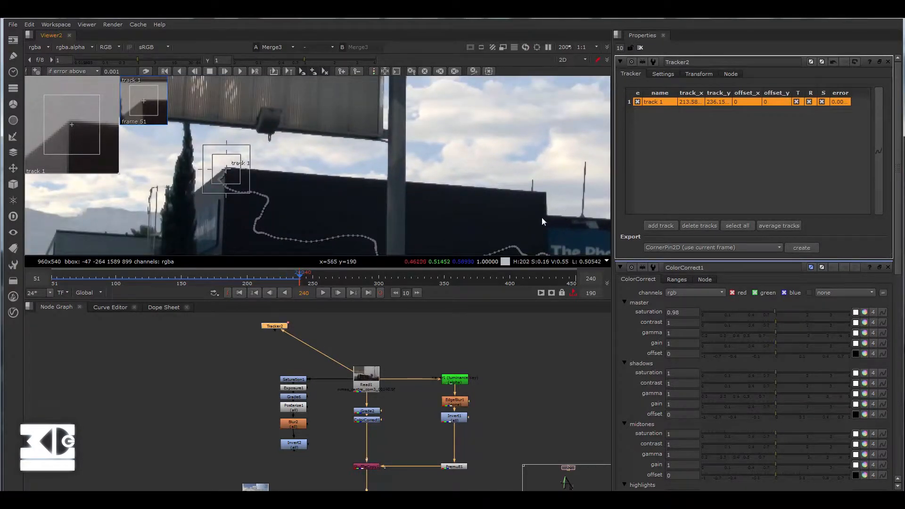
left_click(242, 295)
Add track 2 with T, R and S enabled on the dark building's upper-right corner, at x 931, y 106, and permanently dismiss the Windows colour-scheme prompt
middle_click_drag(345, 240, 291, 78)
middle_click_drag(520, 159, 353, 155)
scroll(386, 192, "down", 1)
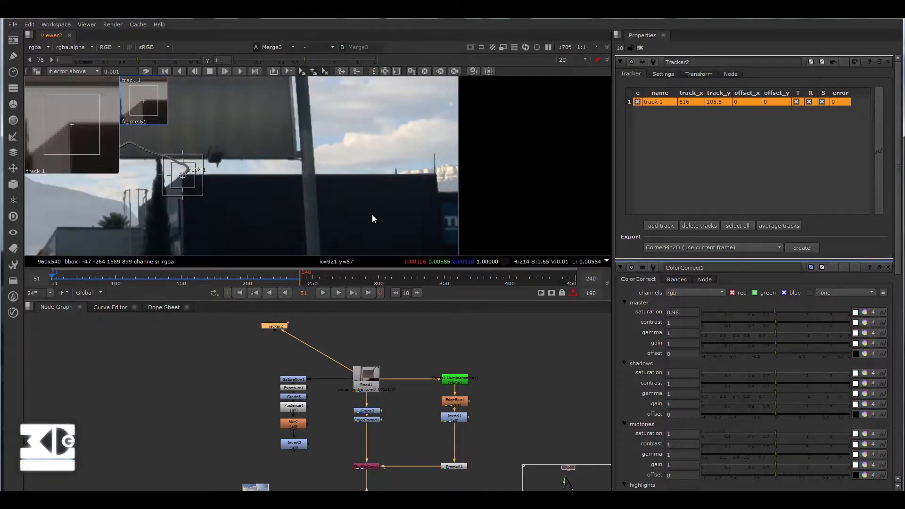
middle_click_drag(287, 200, 363, 185)
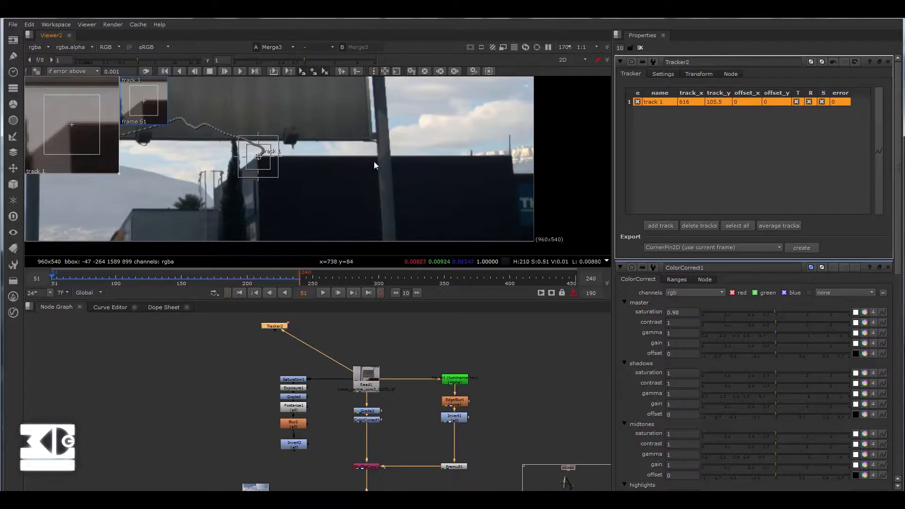
middle_click_drag(375, 161, 290, 150)
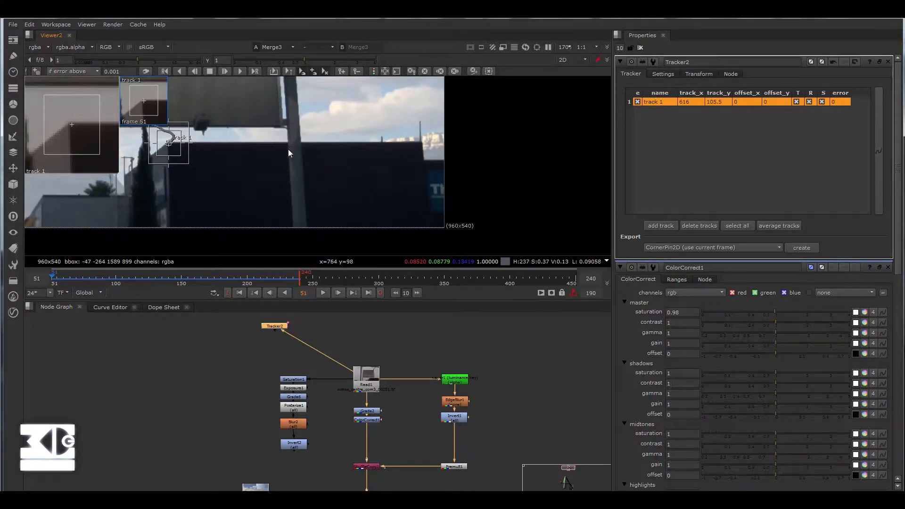
middle_click_drag(350, 160, 413, 191)
scroll(432, 171, "down", 3)
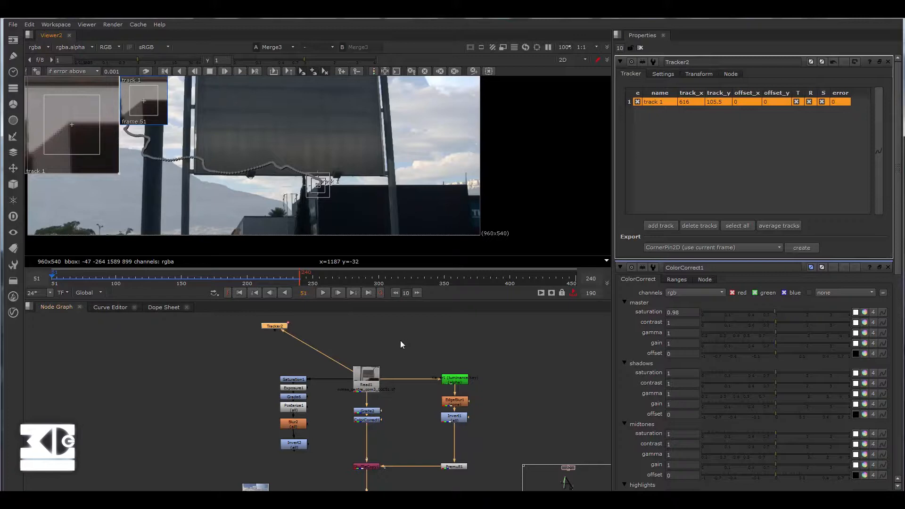
left_click(660, 226)
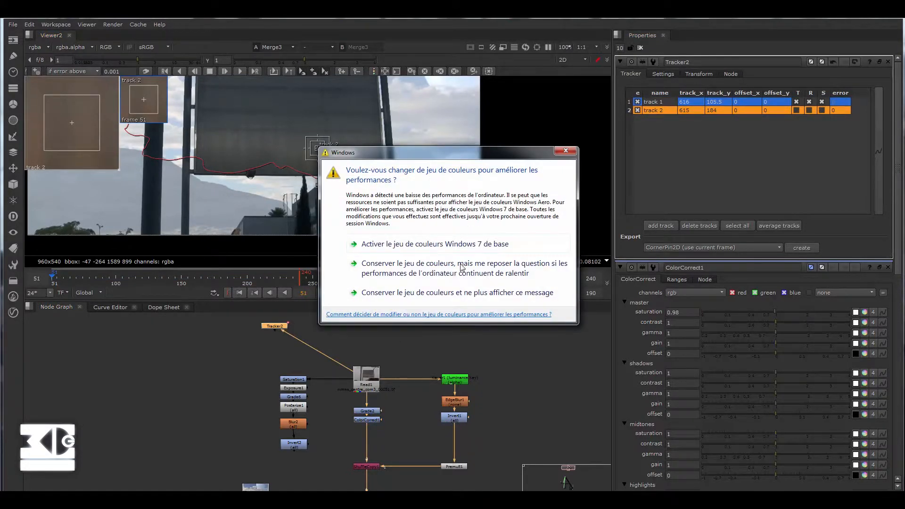
left_click(432, 292)
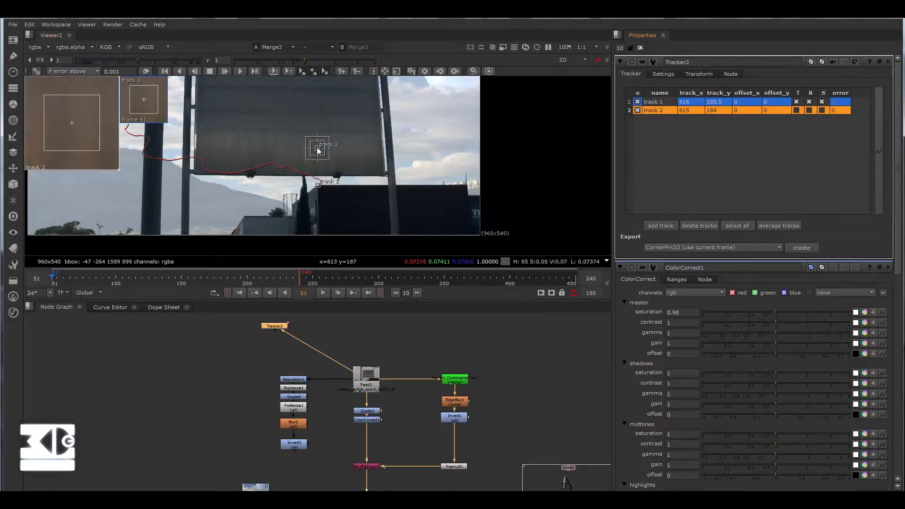
mouse_move(320, 150)
left_mouse_down()
mouse_move(390, 178)
mouse_move(467, 184)
left_mouse_up()
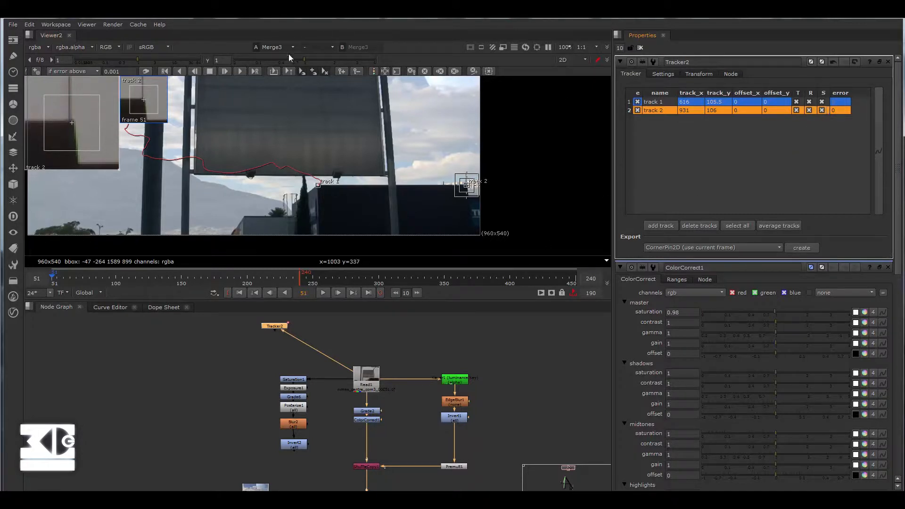
Track track 2 forward from frame 51 to frame 240 with a step of 1
left_click(254, 72)
key("Tab")
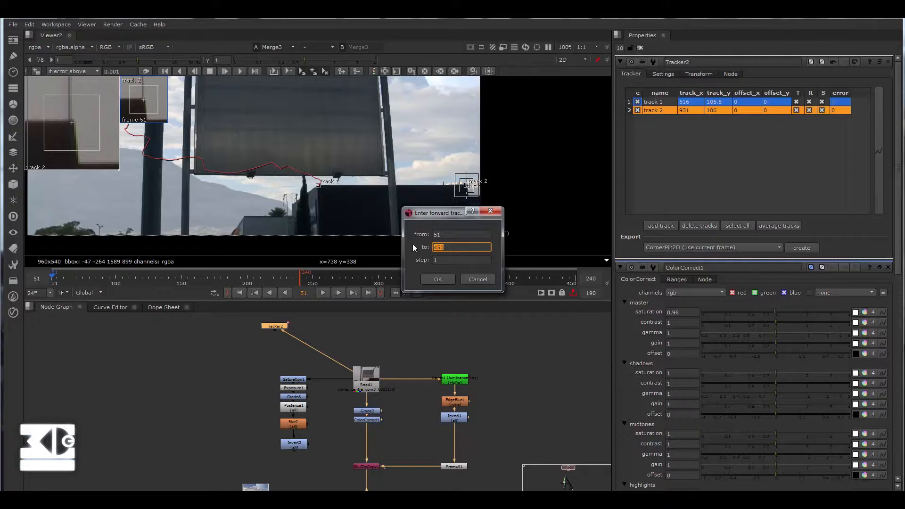
type("2")
left_click(438, 280)
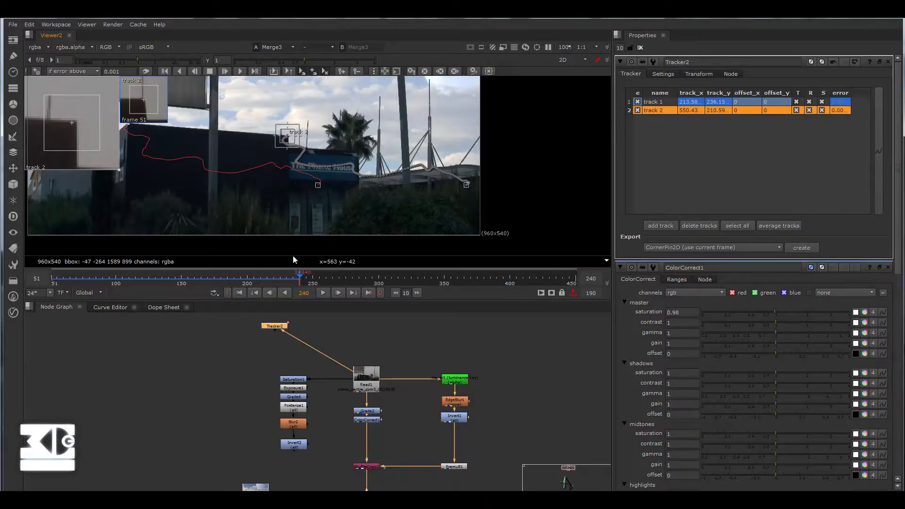
At frame 199, realign track 2 with the building corner at about x 579.85, y 168.17, and clear its tracking data after that frame
mouse_move(293, 257)
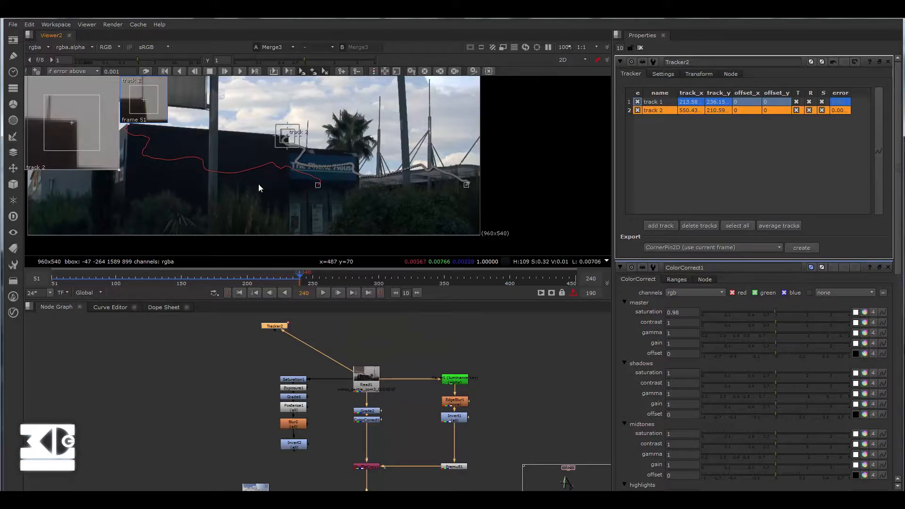
left_click(245, 278)
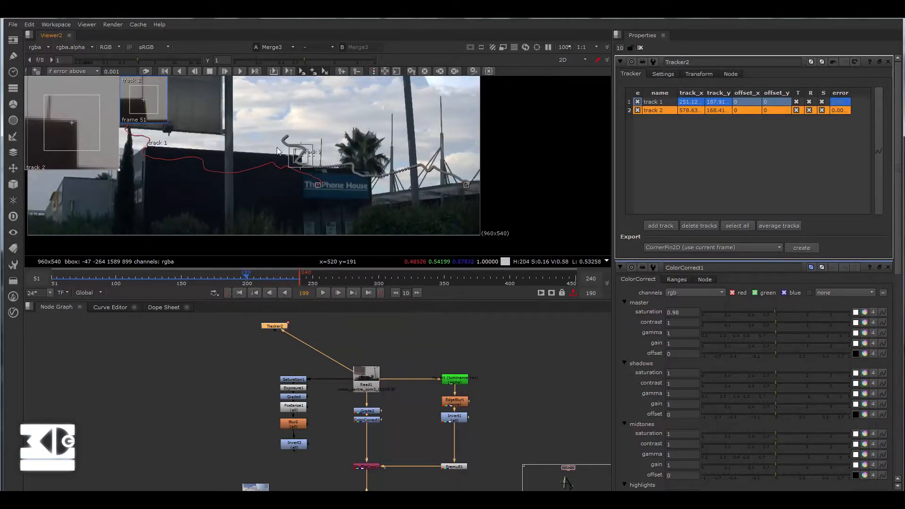
scroll(277, 148, "up", 5)
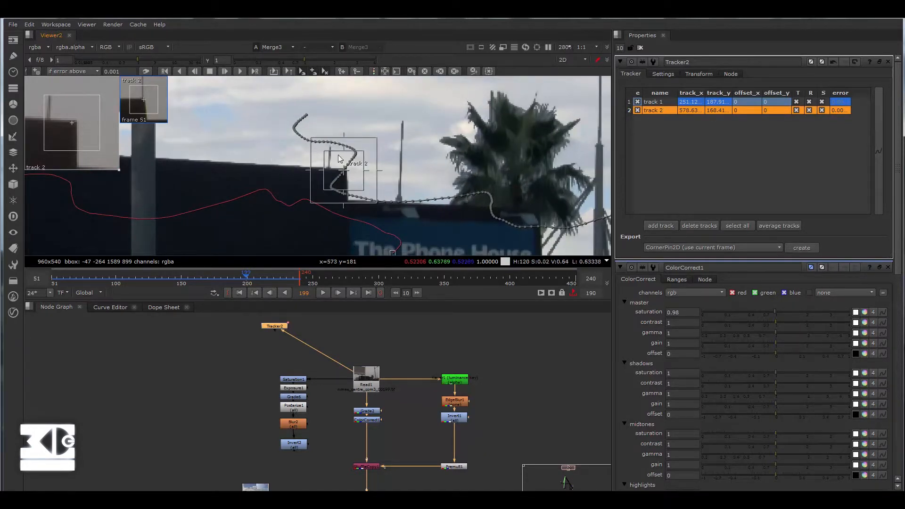
left_click_drag(80, 127, 78, 126)
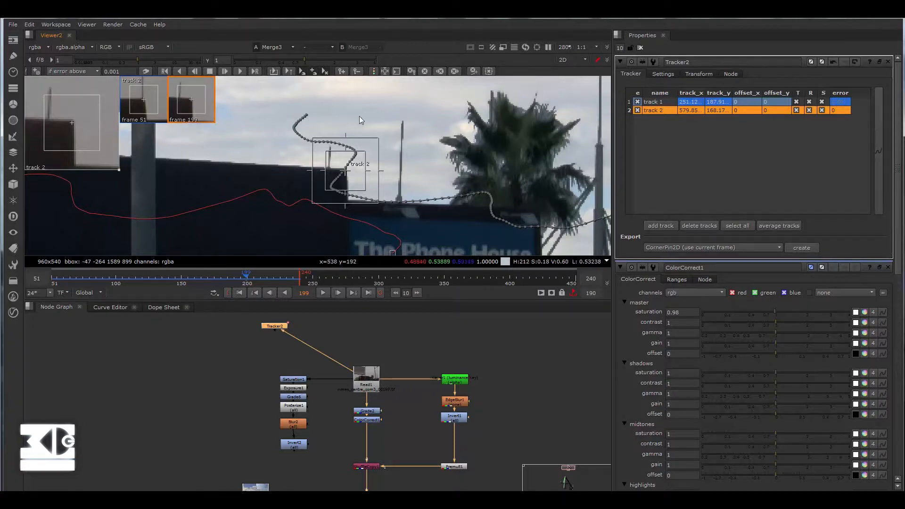
left_click(454, 72)
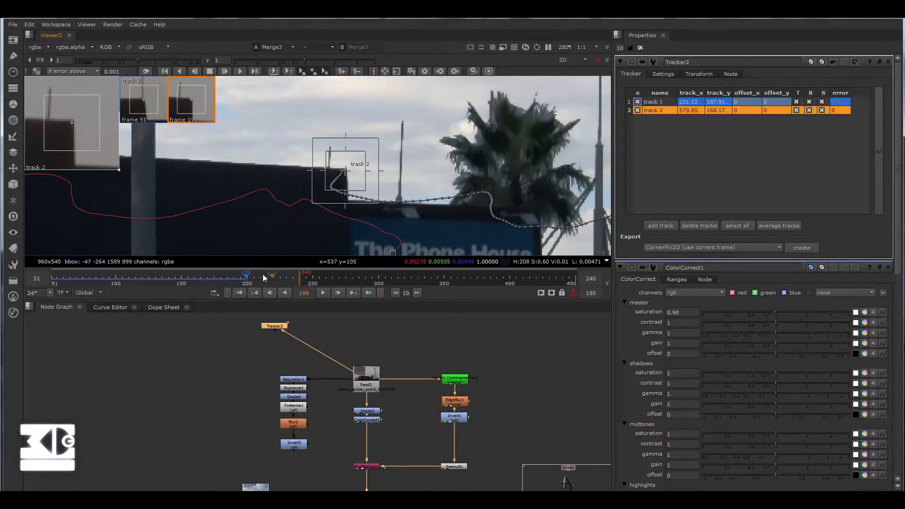
Track track 2 forward again from frame 199 to frame 240 with a step of 1
left_click(255, 71)
key("Tab")
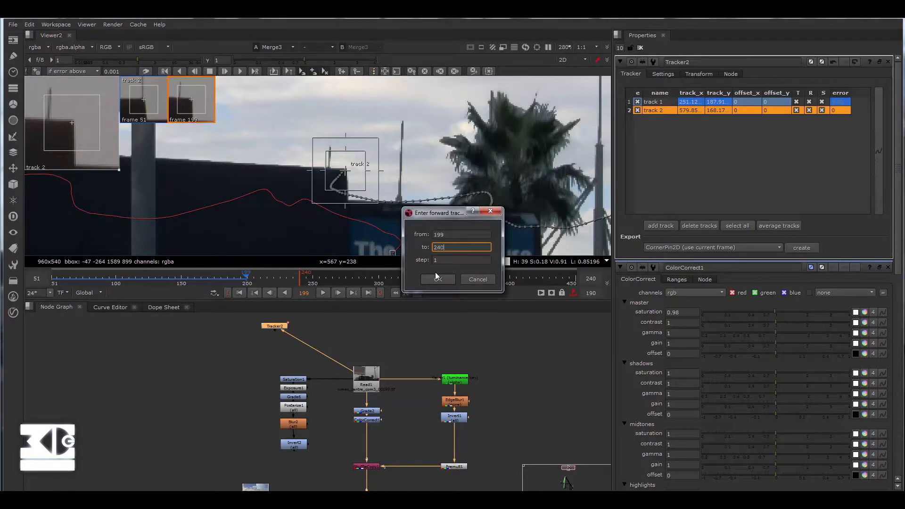
type("240")
left_click(436, 277)
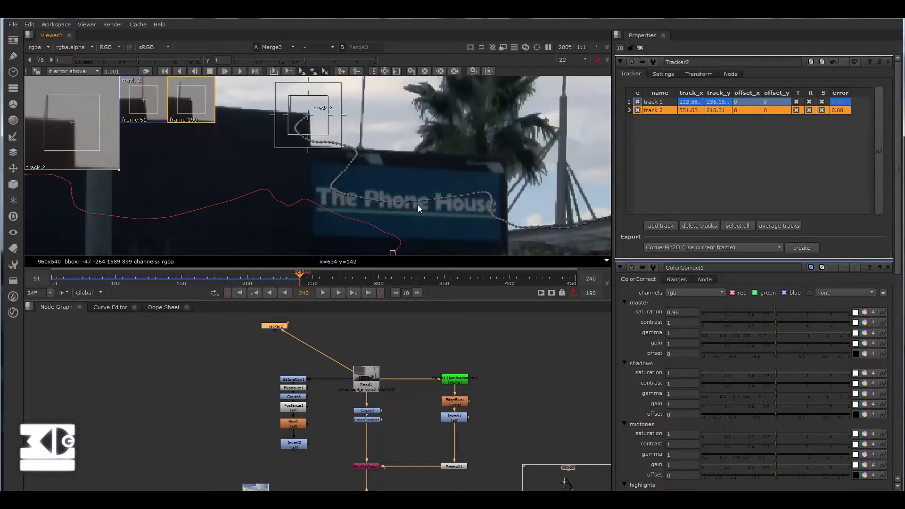
Select track 1 and track 2 and export them as a Transform (match-move) node
scroll(387, 171, "down", 5)
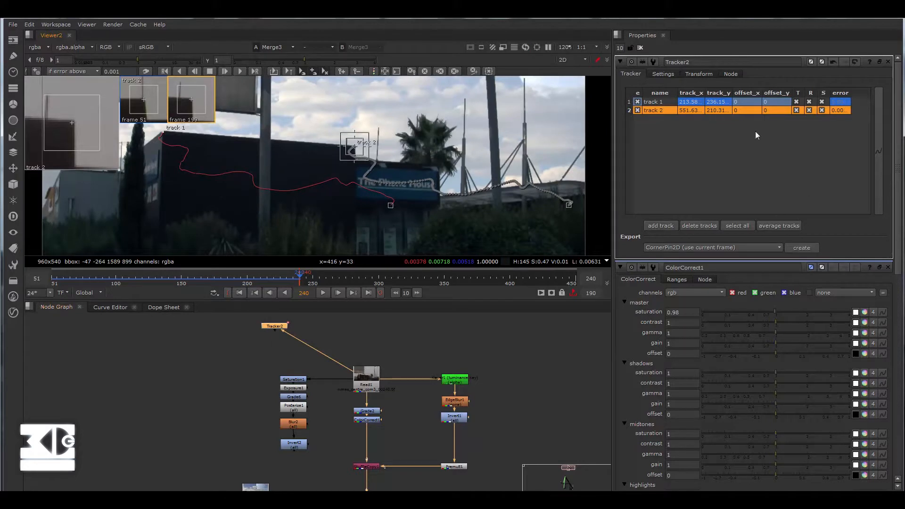
left_click(652, 101)
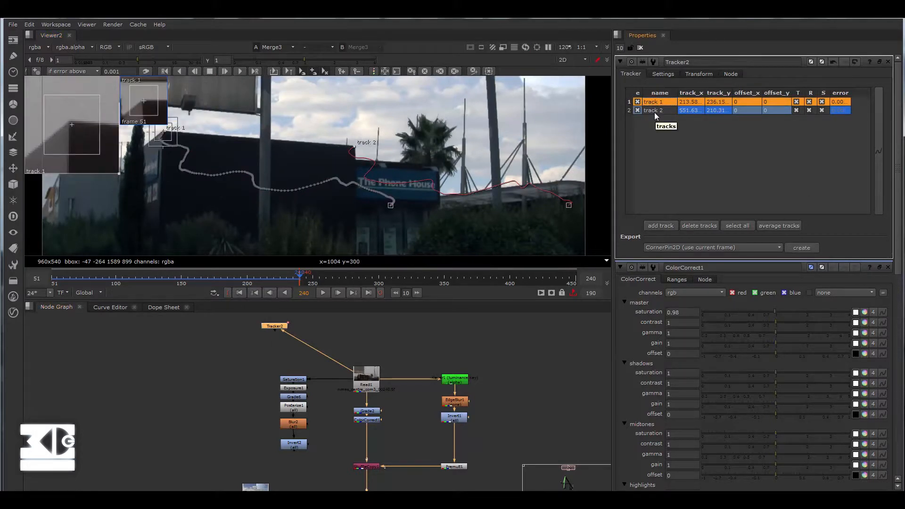
left_click(655, 111, "shift")
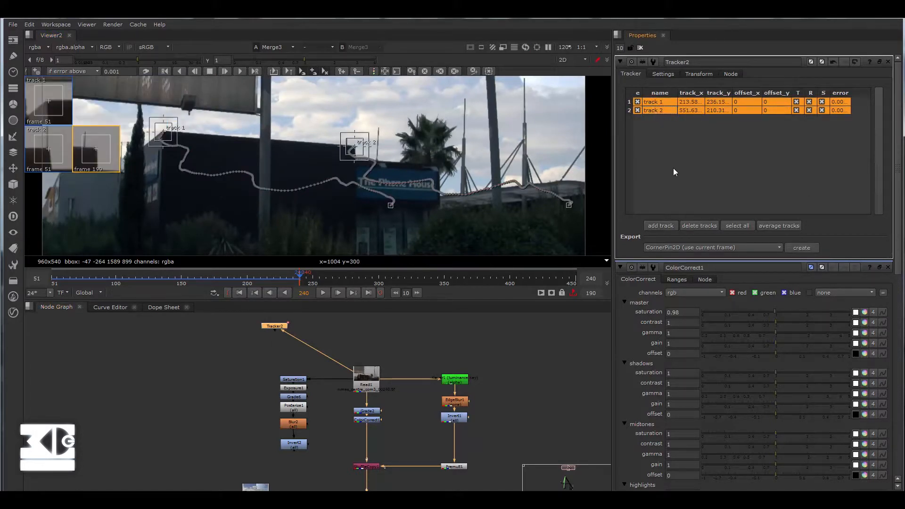
left_click(674, 247)
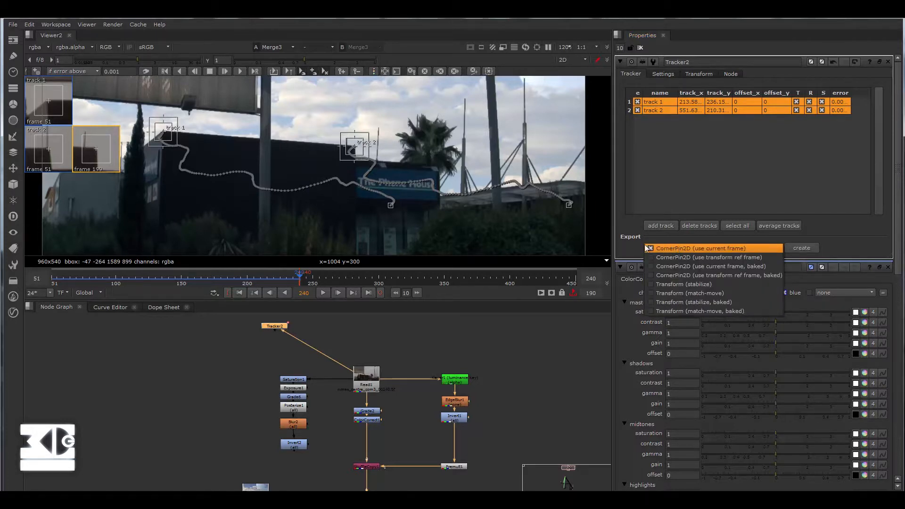
left_click(686, 293)
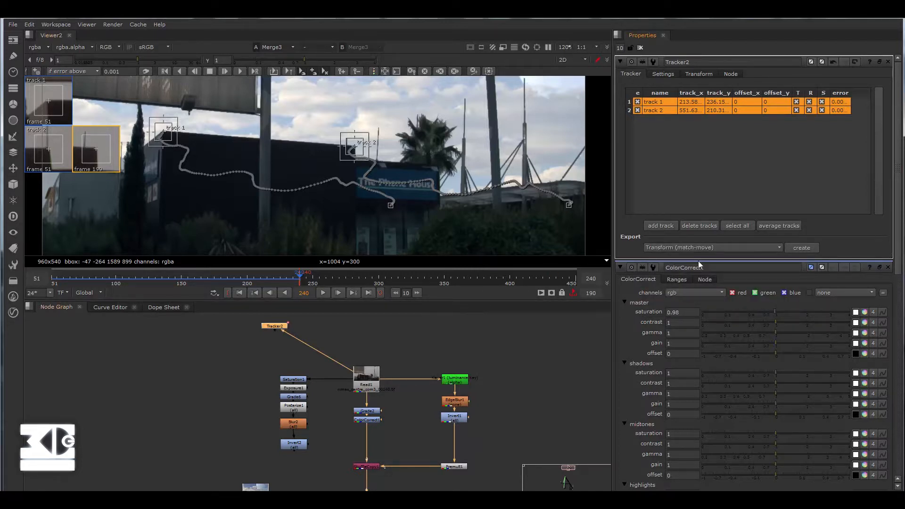
left_click(797, 249)
Move the exported match-move Transform node down the node graph to beside the Read2 background branch
left_click_drag(320, 340, 251, 360)
scroll(250, 359, "up", 2)
middle_click_drag(249, 355, 318, 380)
left_click_drag(318, 380, 319, 400)
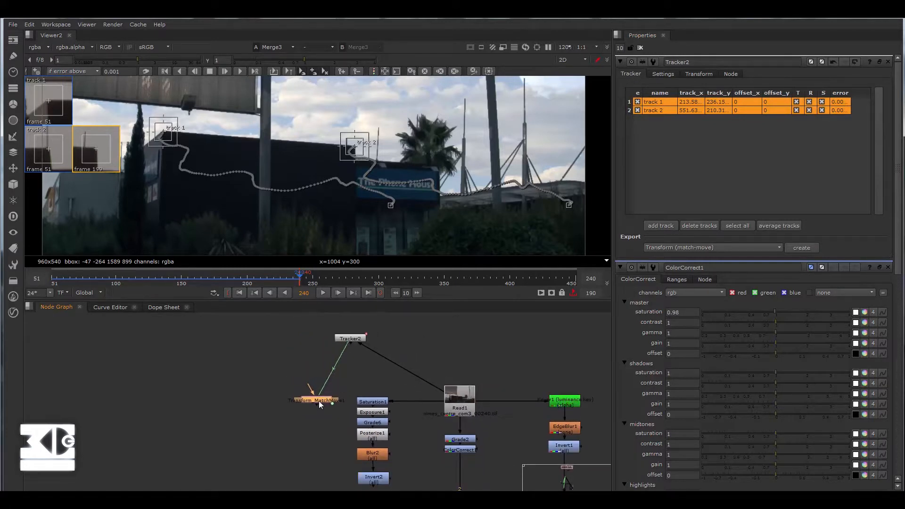
middle_click_drag(313, 420, 310, 371)
scroll(309, 371, "down", 5)
left_click_drag(309, 363, 337, 426)
scroll(334, 422, "up", 6)
middle_click_drag(332, 413, 334, 344)
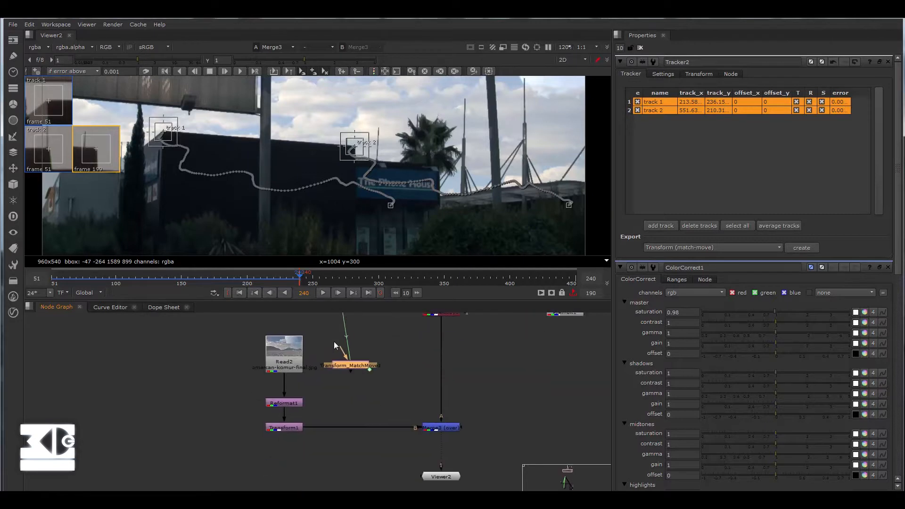
Insert the match-move Transform node into the connection between Transform1 and Merge3
scroll(311, 360, "down", 1)
left_click_drag(262, 337, 315, 448)
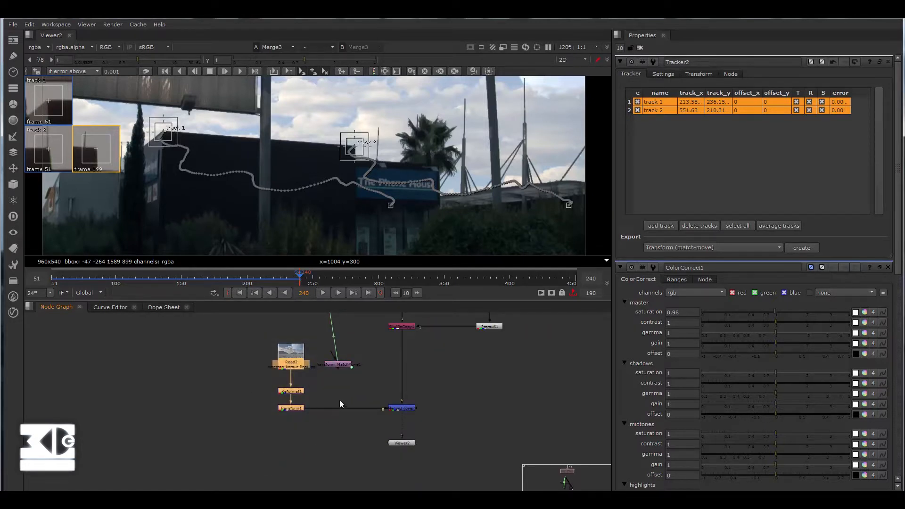
scroll(340, 399, "up", 1)
scroll(343, 404, "down", 3)
left_click_drag(341, 391, 363, 425)
scroll(335, 425, "up", 3)
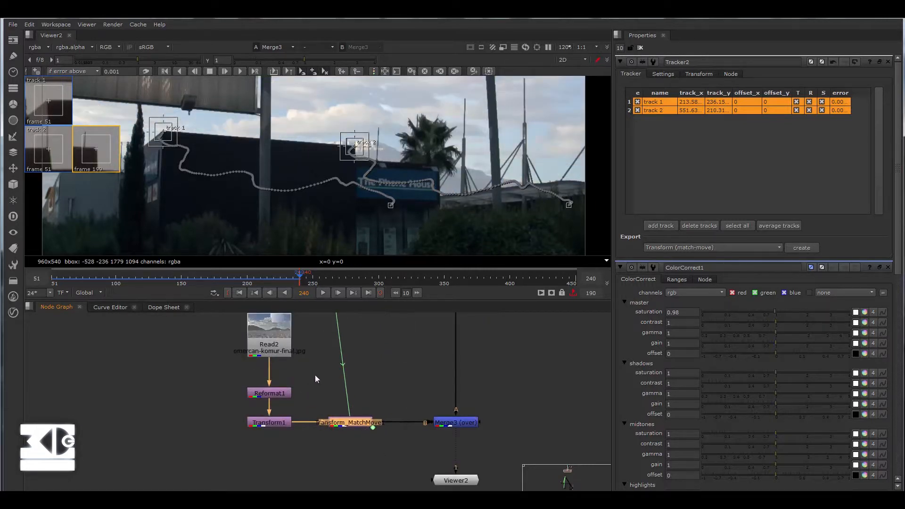
middle_click_drag(375, 380, 427, 376)
Open Transform1, try scaling the background image to about 1.697, and undo the scale change
left_click(328, 420)
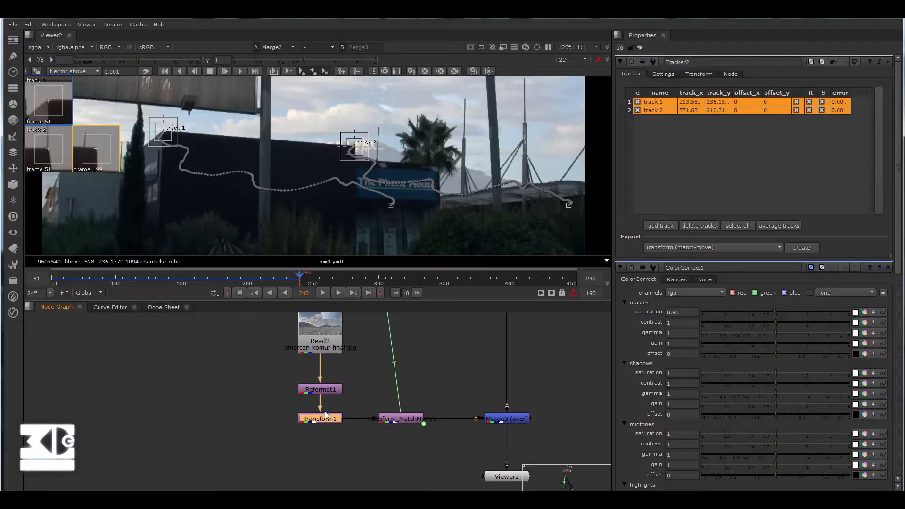
double_click(326, 420)
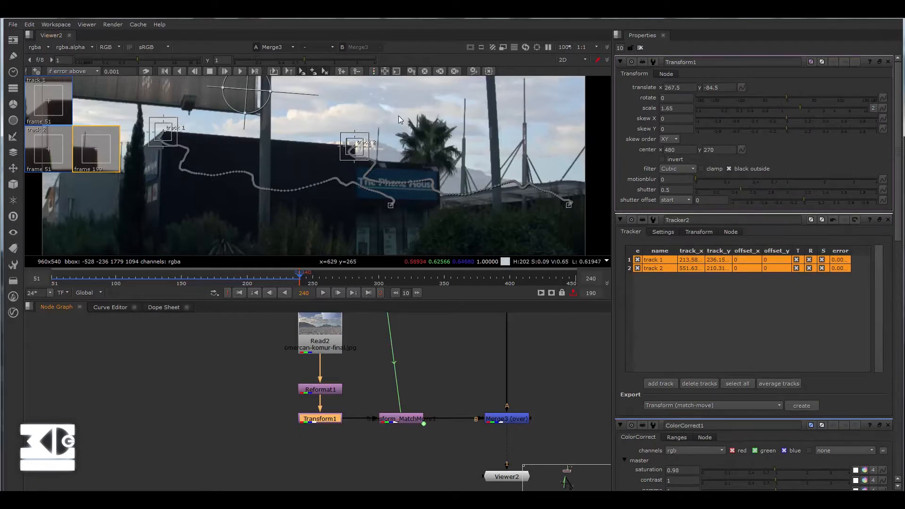
scroll(403, 153, "down", 3)
middle_click_drag(375, 136, 410, 177)
left_click_drag(379, 161, 437, 151)
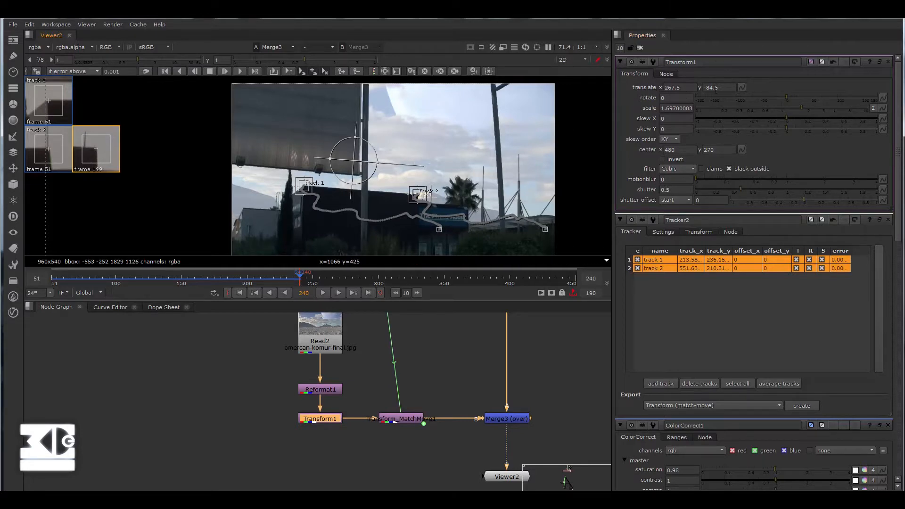
key("ctrl+z")
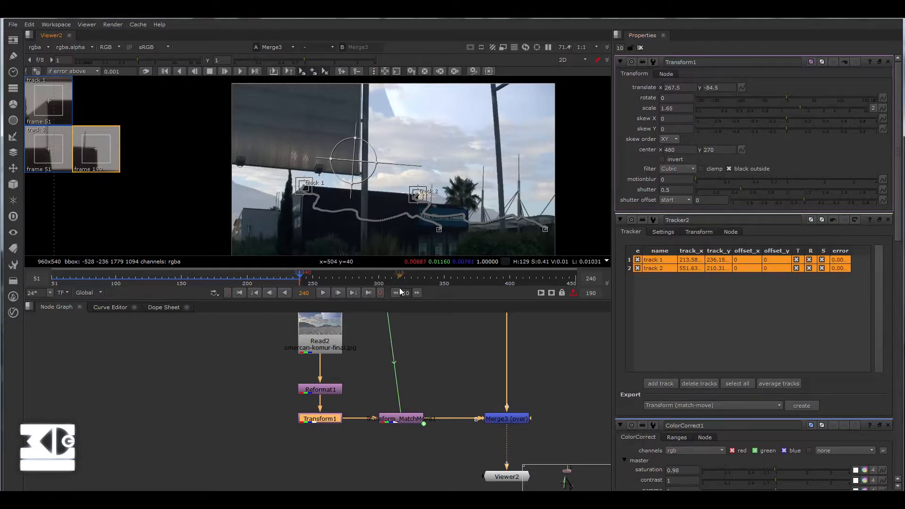
Close all open node properties and select the match-move Transform node in the graph
middle_click_drag(425, 372, 381, 404)
scroll(373, 383, "down", 2)
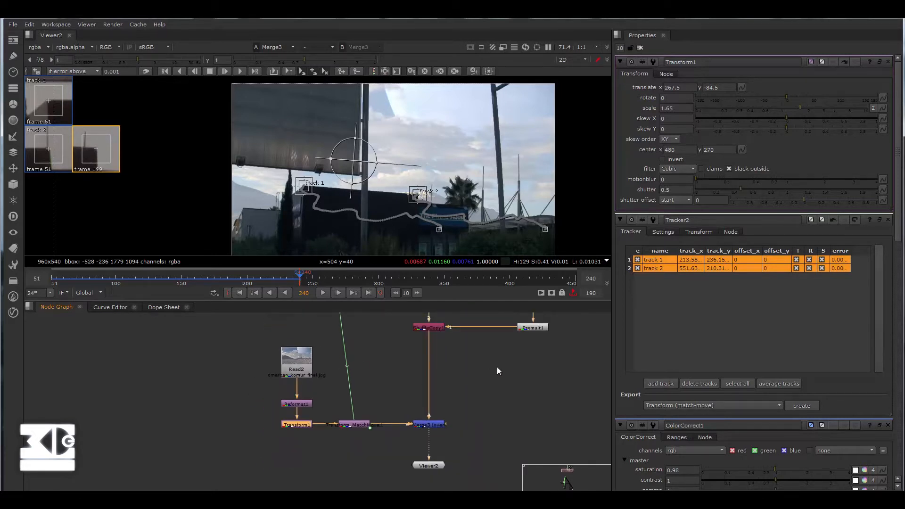
left_click(639, 48)
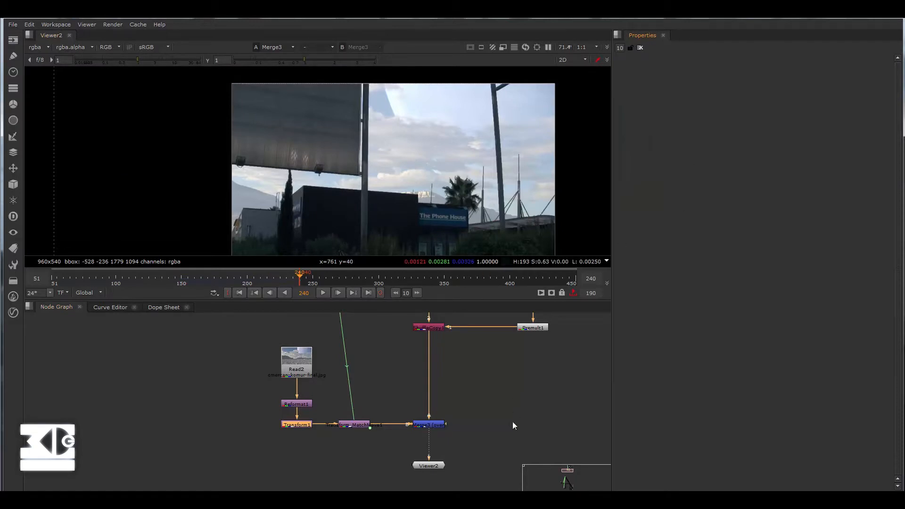
left_click(346, 427)
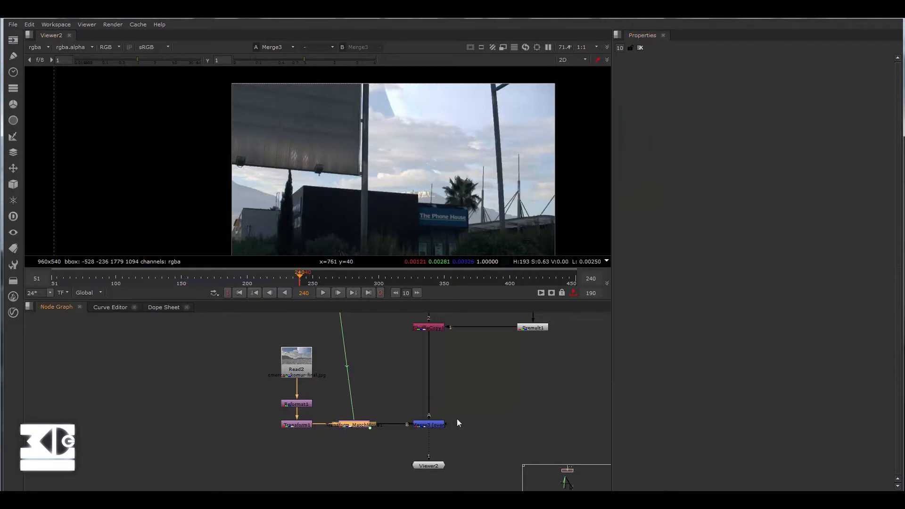
middle_click_drag(477, 390, 478, 414)
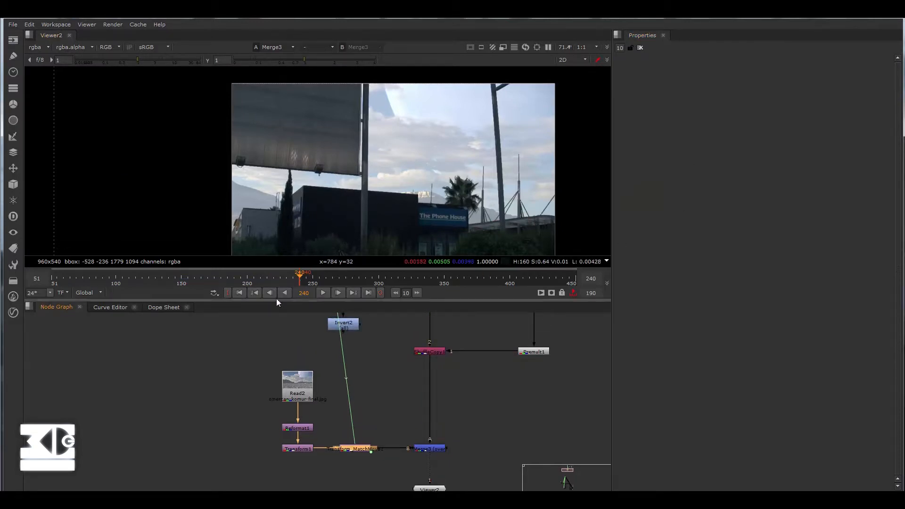
Play the composite from frame 51 in an enlarged viewer to check the background's match-move, and restore the normal layout
left_click(239, 292)
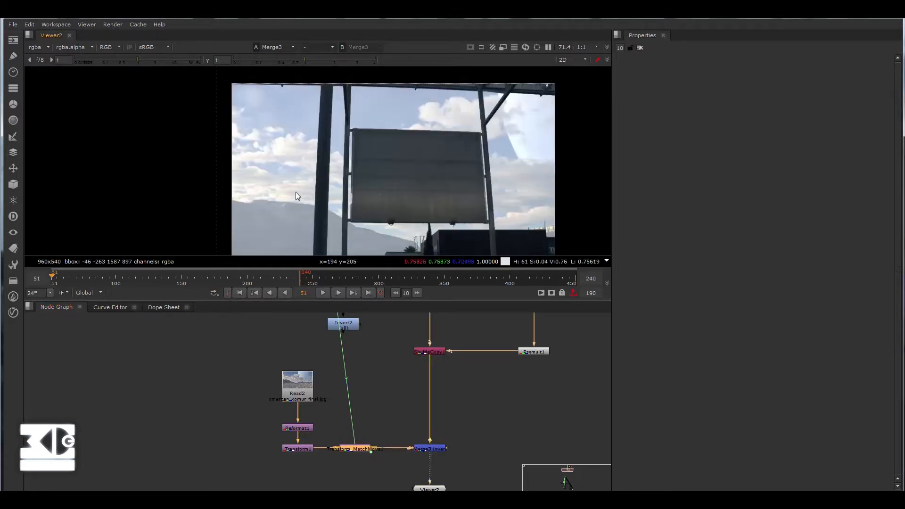
key("space")
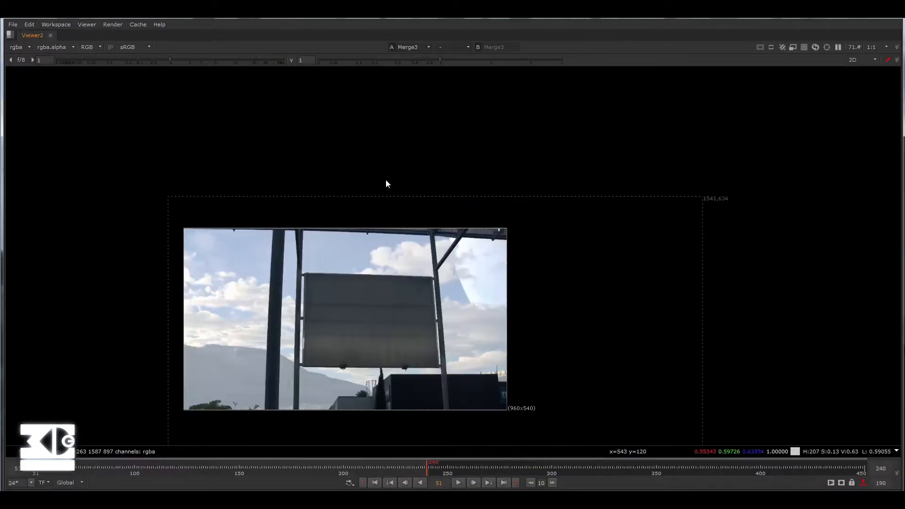
key("f")
scroll(323, 344, "up", 1)
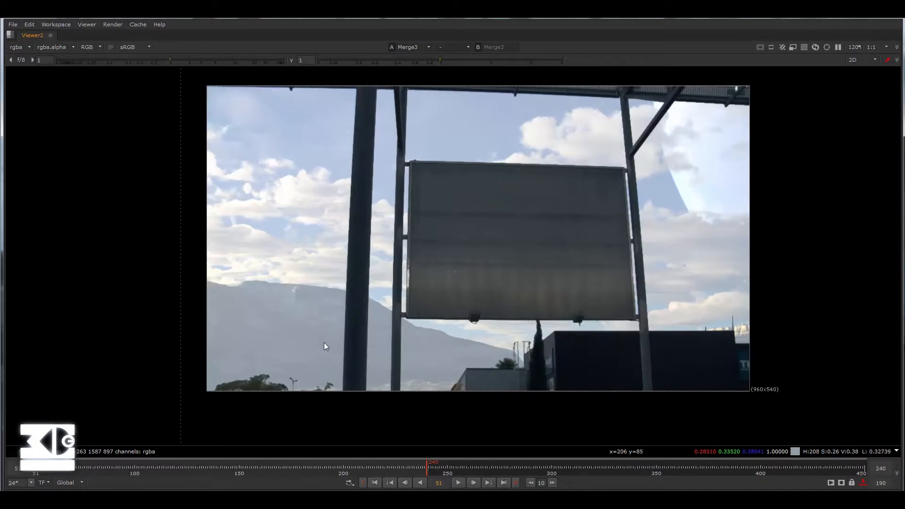
scroll(314, 345, "up", 1)
middle_click_drag(370, 266, 324, 281)
scroll(324, 281, "down", 1)
left_click(459, 482)
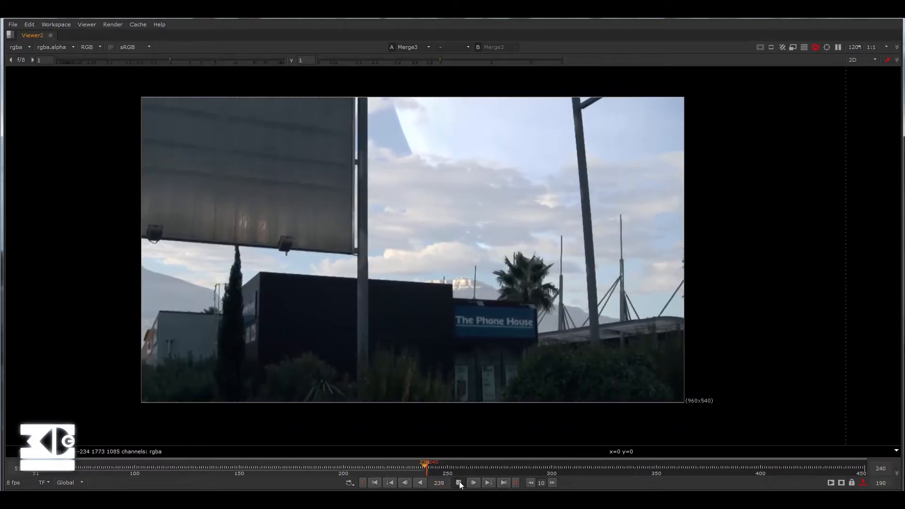
left_click(375, 482)
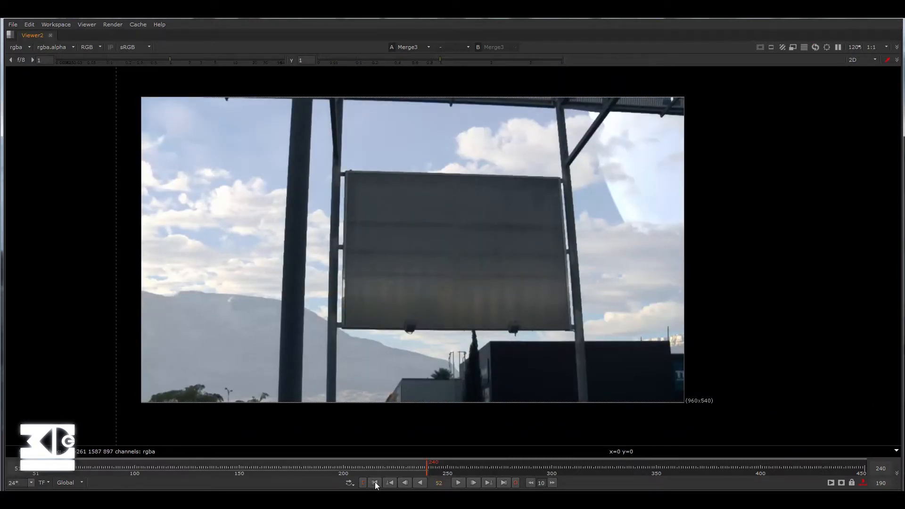
left_click(457, 483)
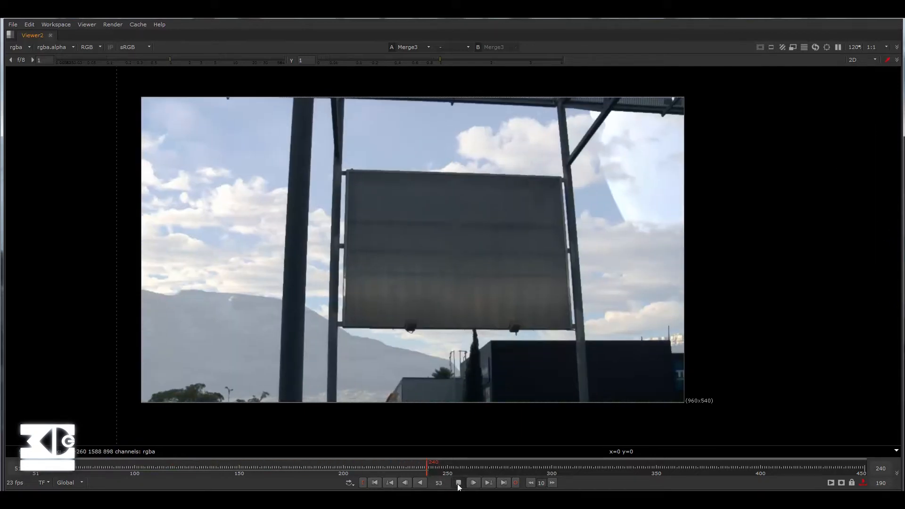
left_click(457, 484)
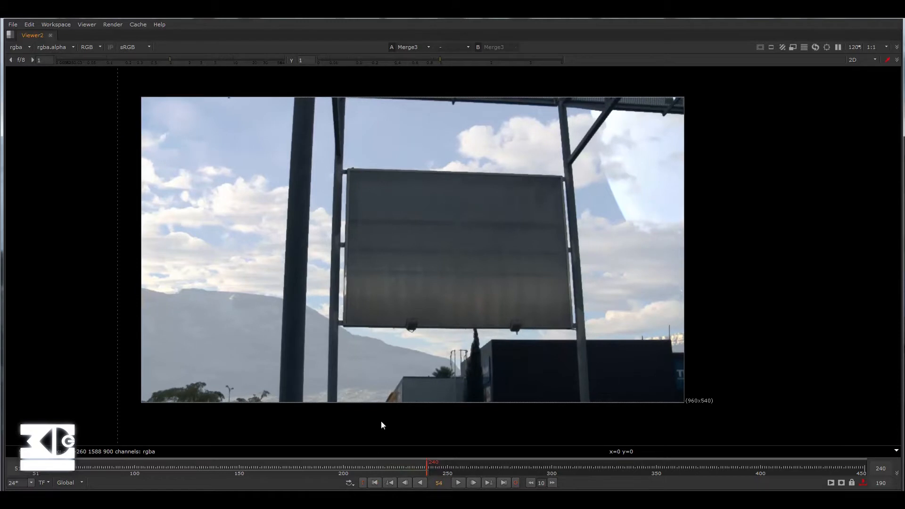
key("space")
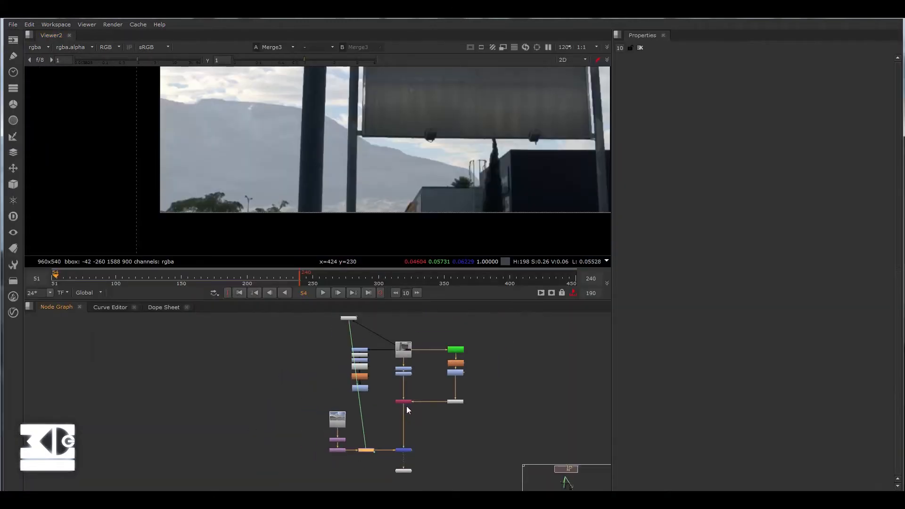
Move the Tracker2 node down to just above the match-move Transform node
middle_click_drag(401, 394, 399, 401)
left_click_drag(349, 327, 363, 433)
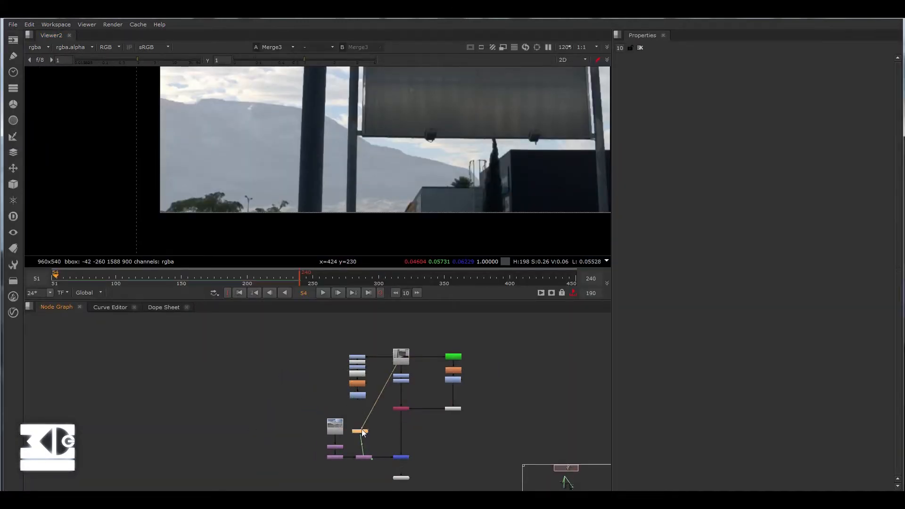
scroll(485, 179, "down", 4)
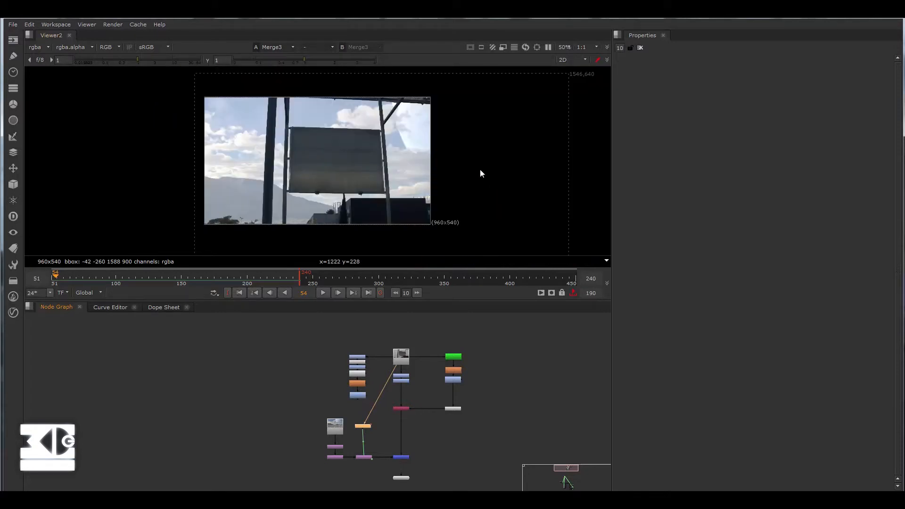
scroll(448, 195, "up", 2)
middle_click_drag(437, 195, 471, 190)
scroll(470, 191, "down", 2)
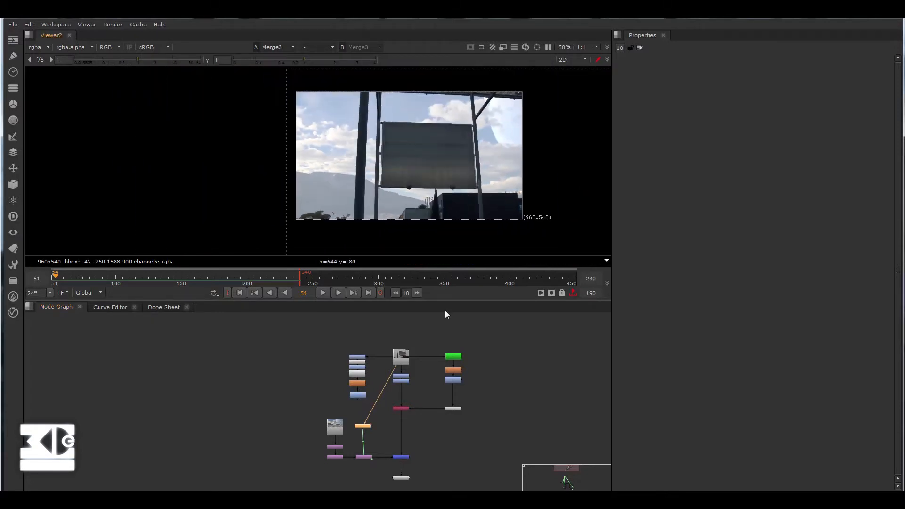
middle_click_drag(399, 481, 363, 423)
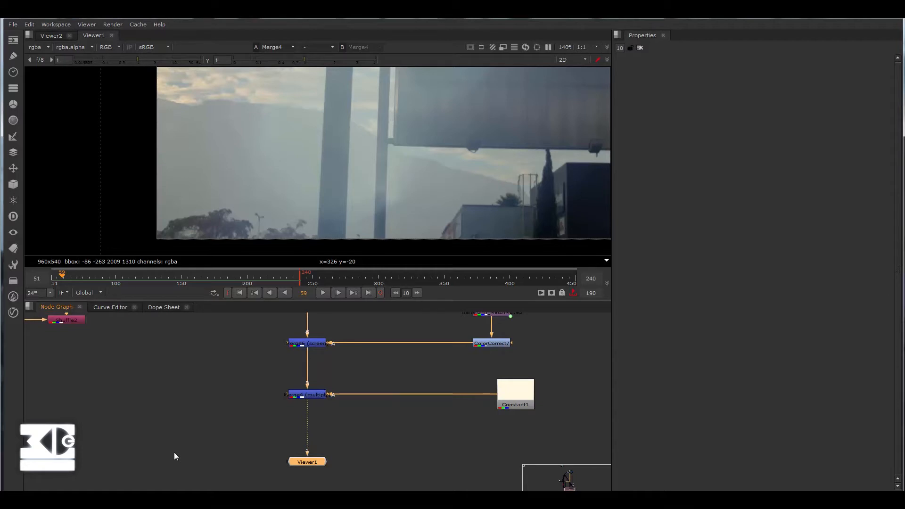
Move the Viewer1 node down to make more room below the final multiply Merge node, and deselect it
middle_click_drag(177, 438, 174, 411)
left_click_drag(288, 437, 296, 455)
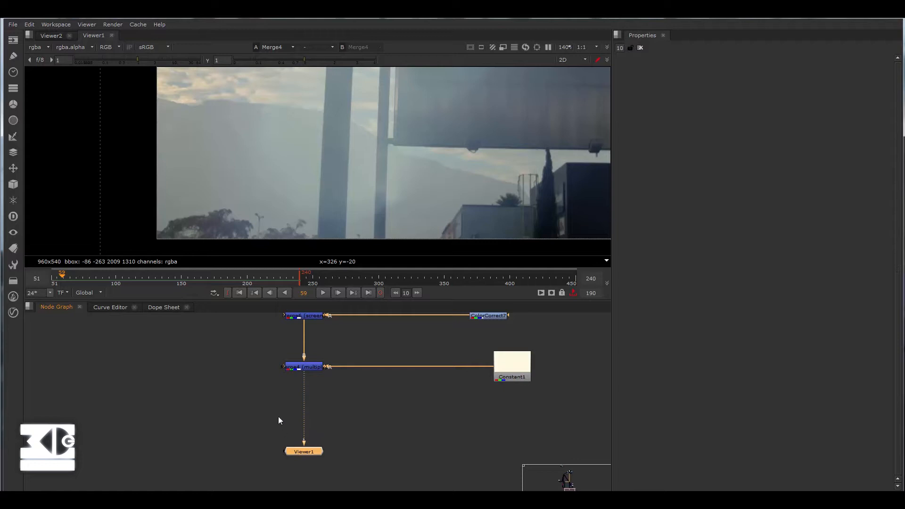
left_click(253, 388)
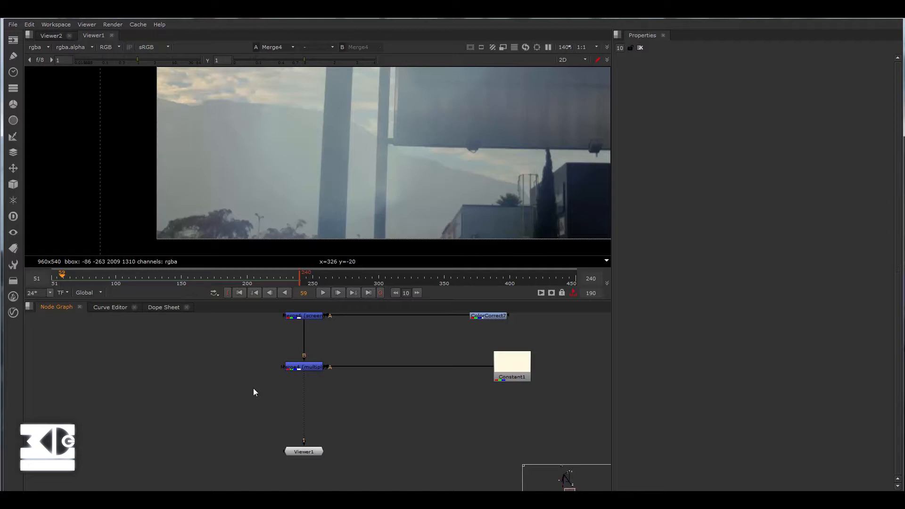
Add a Write node and insert it on the connection between the multiply Merge node and Viewer1
key("Tab")
type("wri")
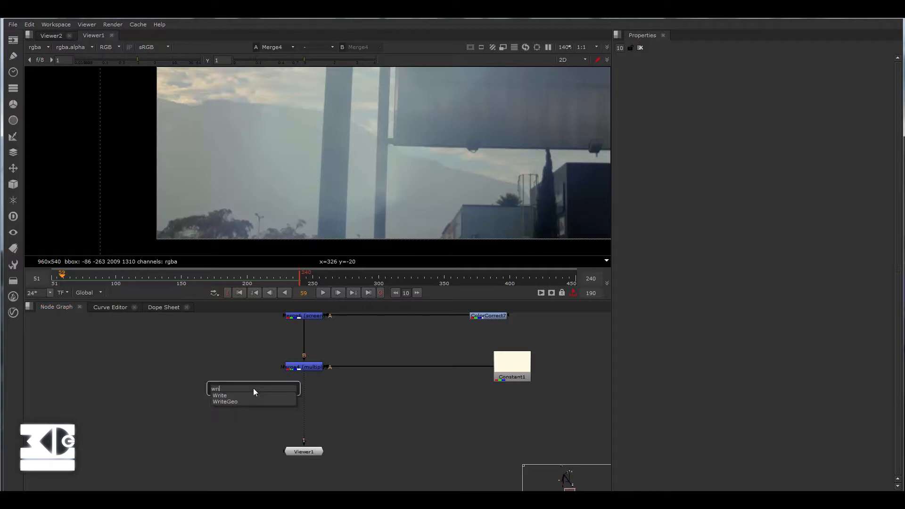
type("te")
key("Return")
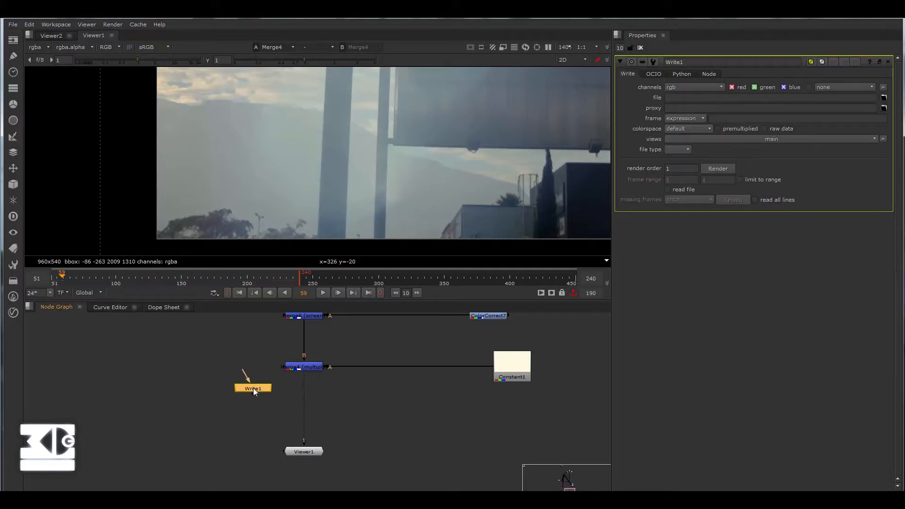
left_click_drag(253, 392, 270, 405)
left_click(13, 40)
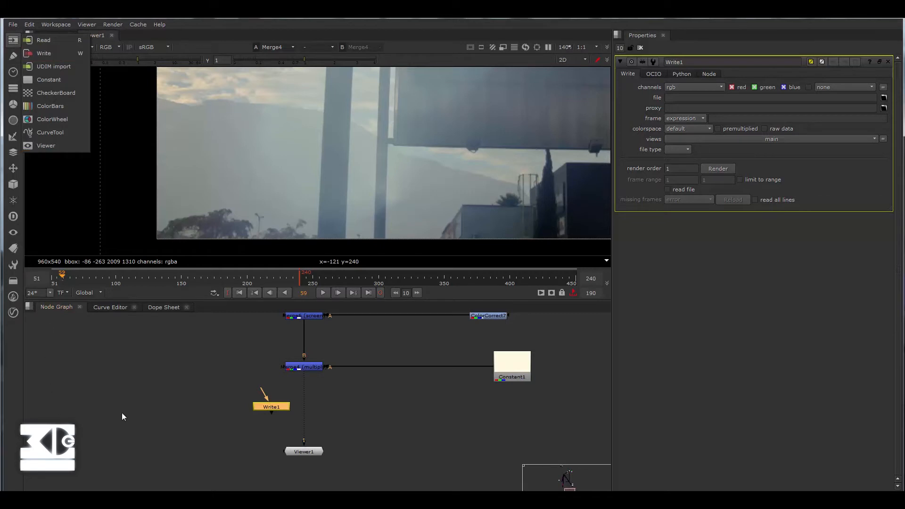
left_click(222, 416)
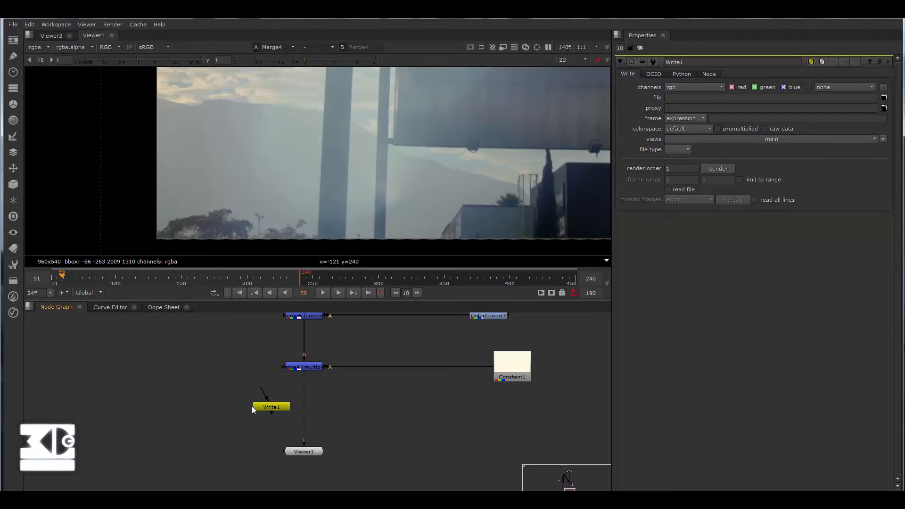
left_click_drag(273, 408, 292, 409)
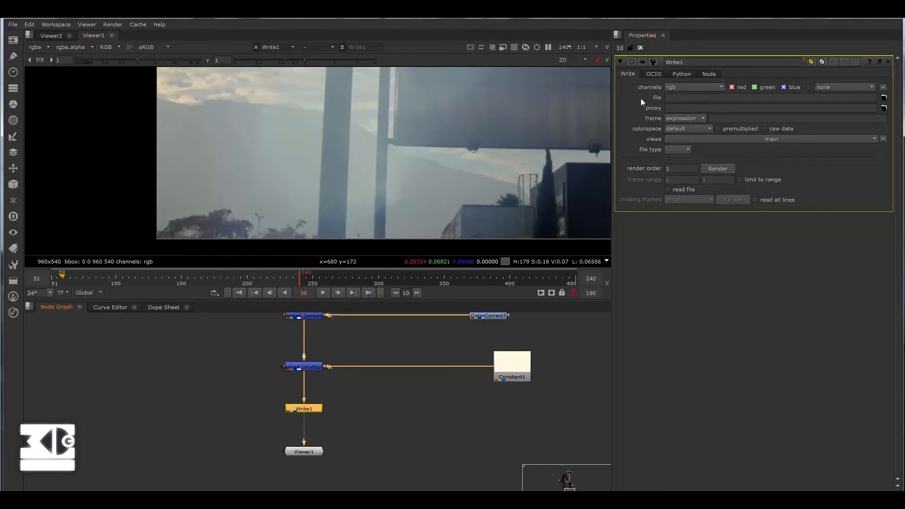
Look through Write1's output file browser, file type choices and render frame-range dialog, closing each without changes
left_click(883, 98)
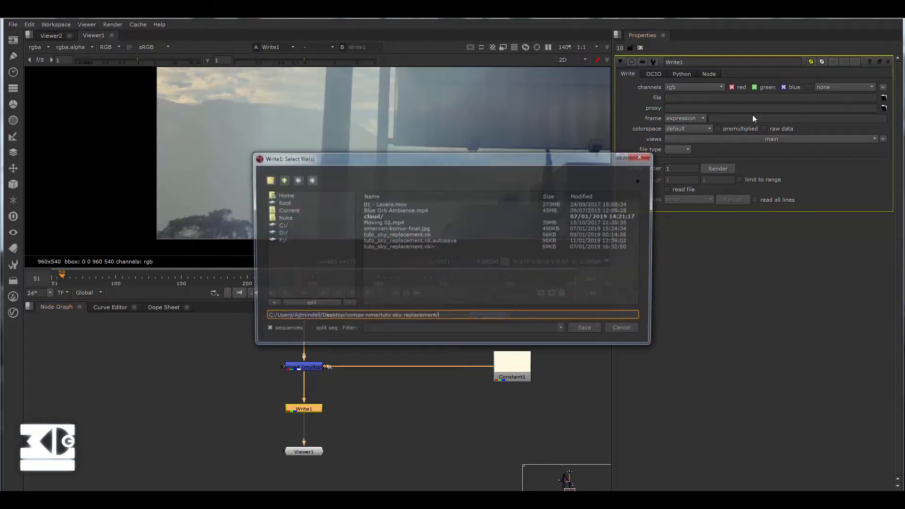
left_click(648, 159)
left_click(678, 150)
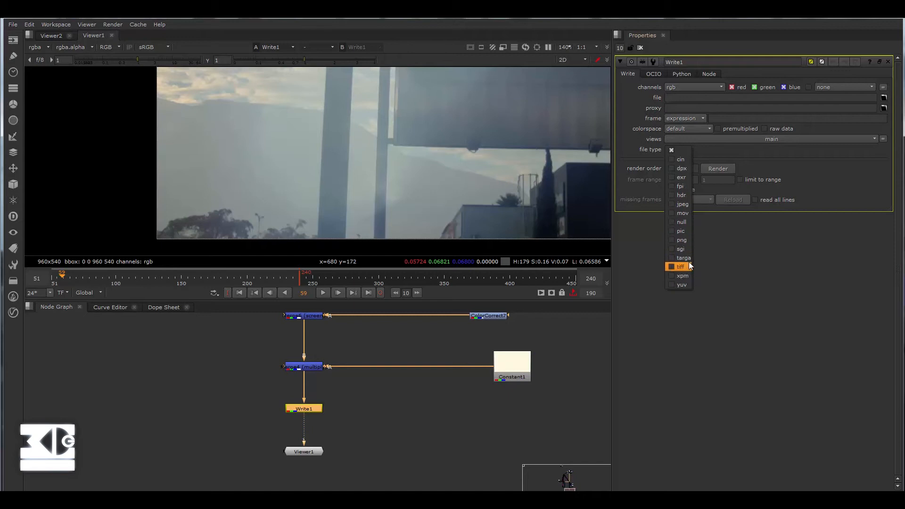
left_click(769, 236)
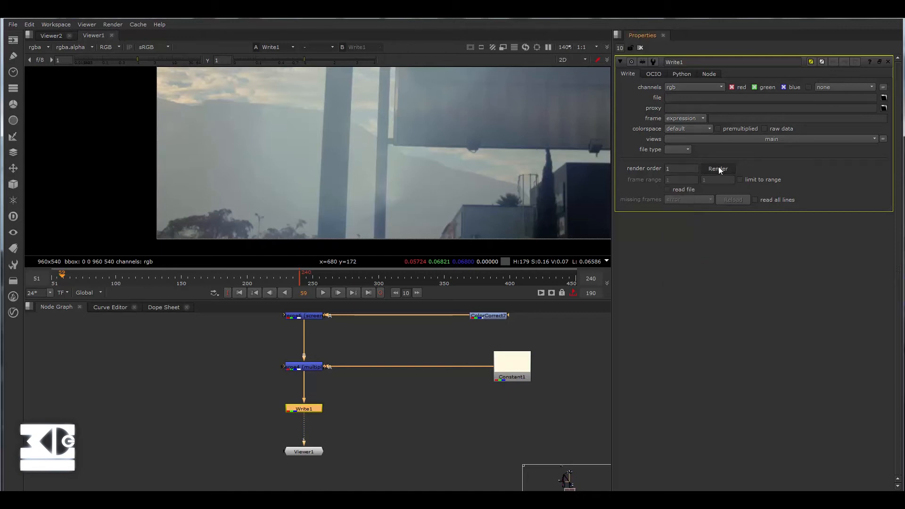
left_click(718, 169)
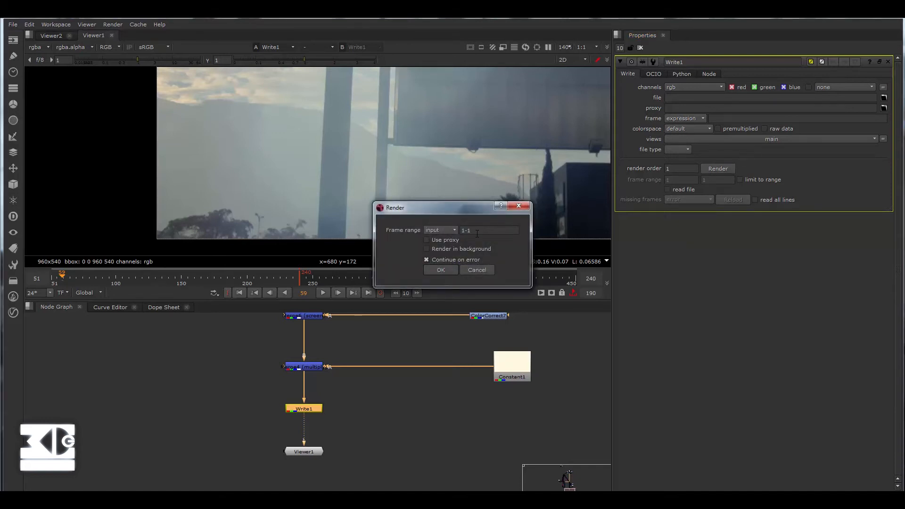
left_click(477, 234)
left_click(527, 206)
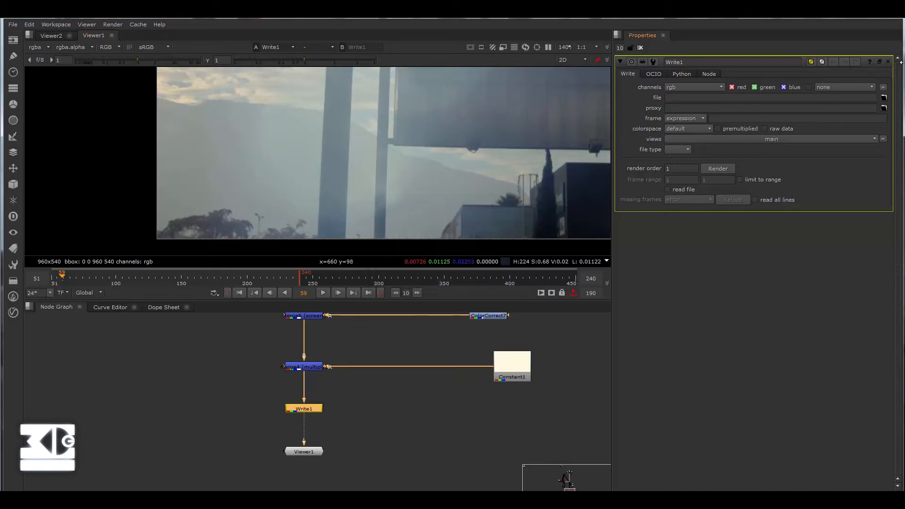
Set Write1's output file to skyreplacement in the tuto sky replacement project folder
left_click(884, 97)
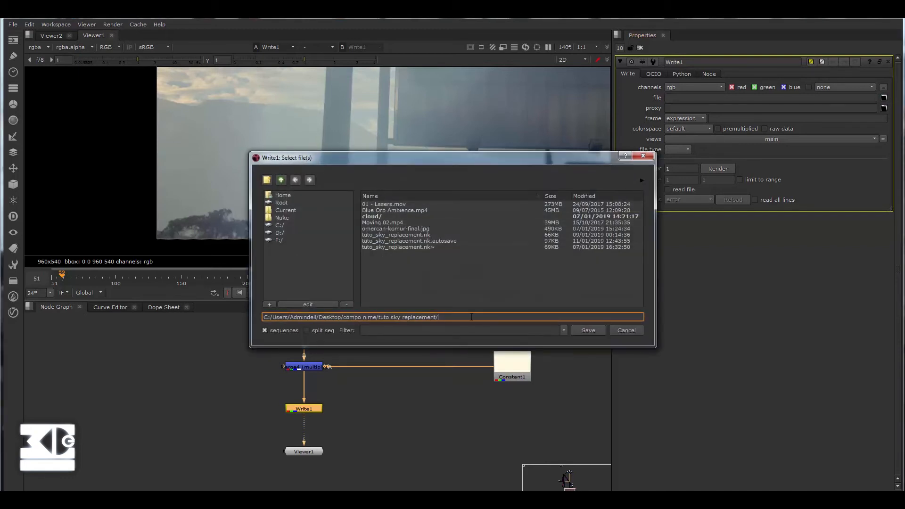
type("sky")
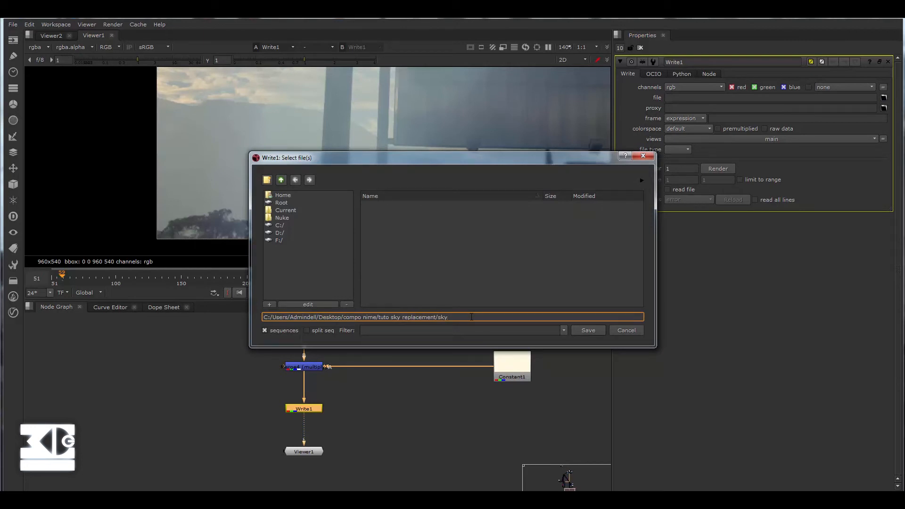
type("replacement")
key("Return")
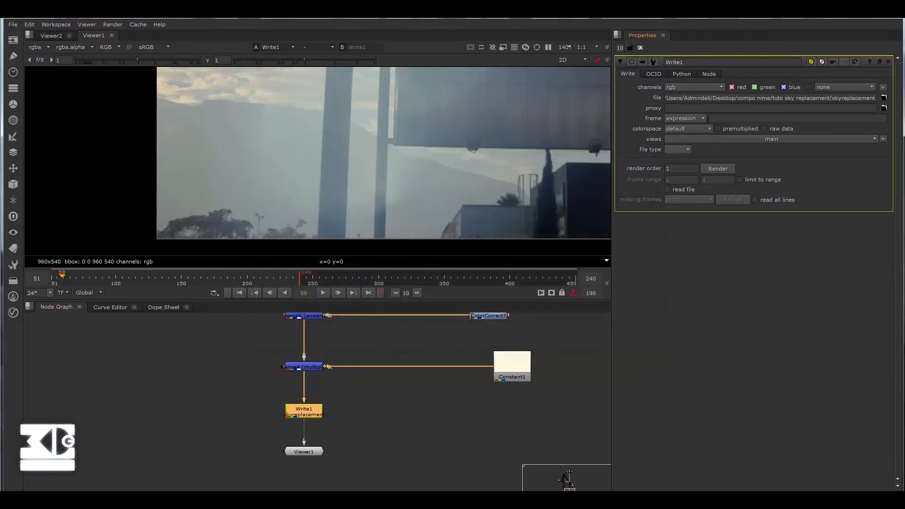
Set Write1's output file type to mov and its codec to H.264
left_click(679, 150)
left_click(679, 213)
left_click(712, 171)
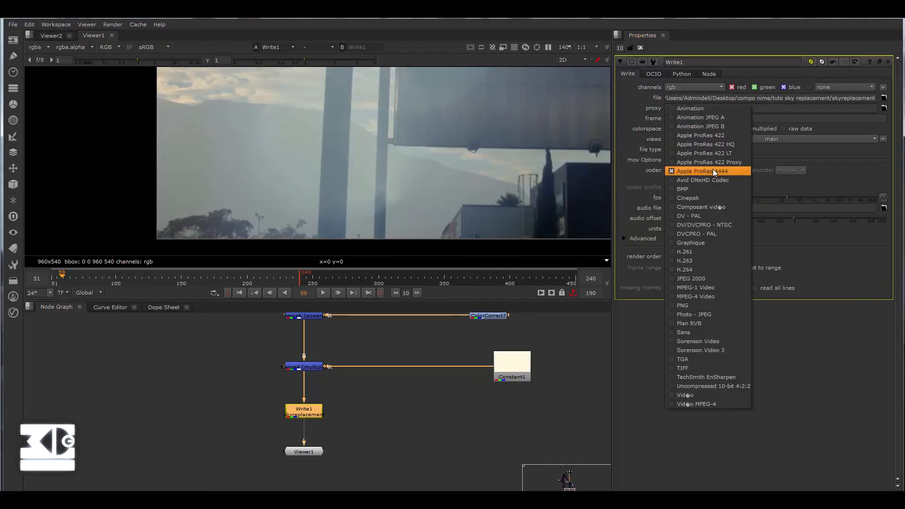
left_click(693, 266)
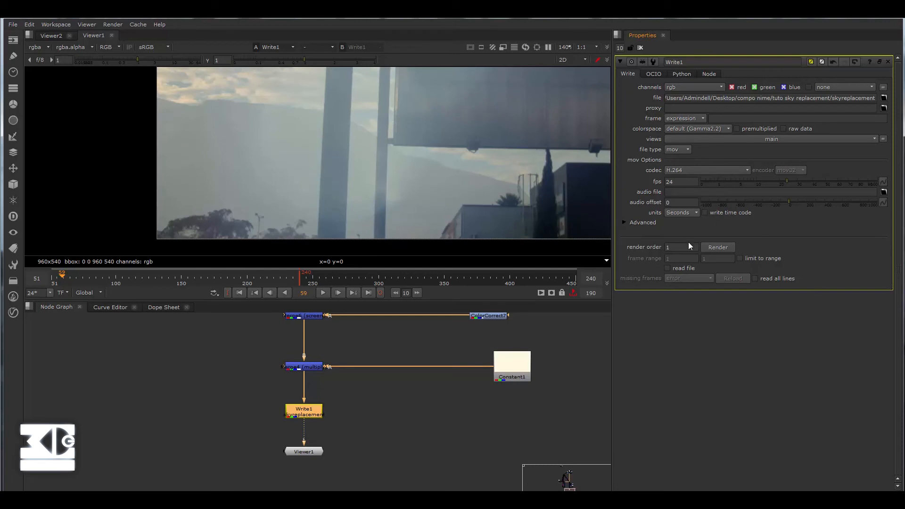
Open the render settings for Write1 and set the frame range to 51-240
left_click(714, 247)
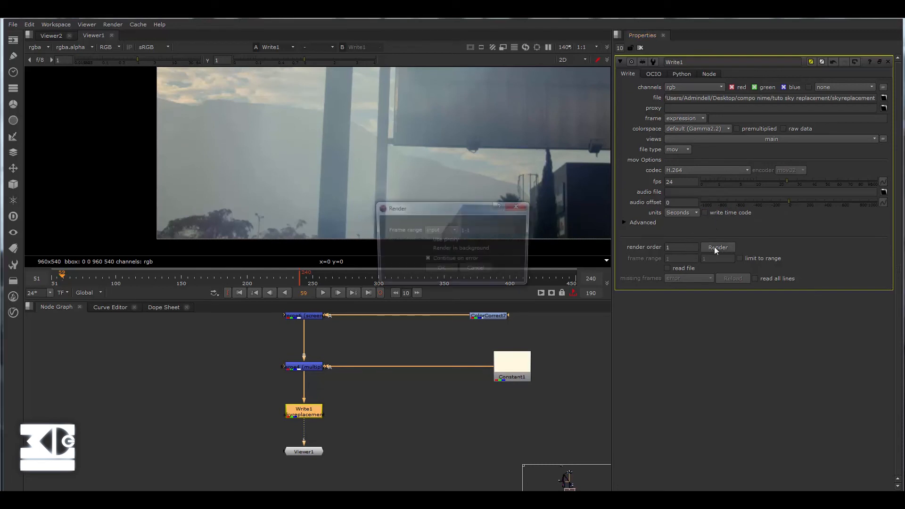
left_click(466, 231)
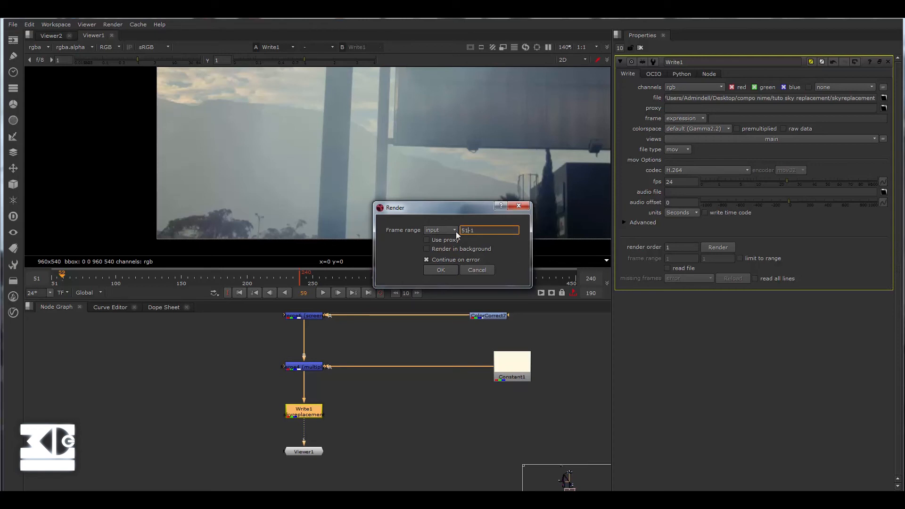
type("5")
key("BackSpace")
type("240")
mouse_move(422, 499)
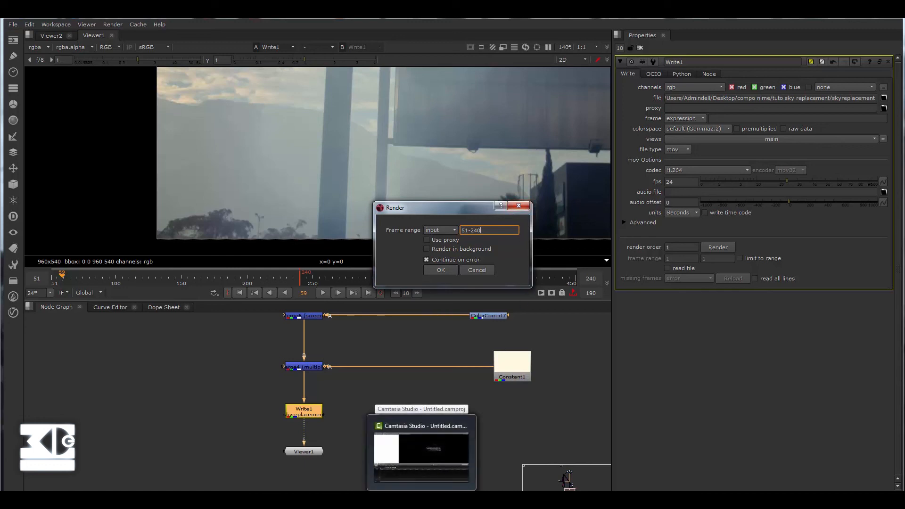
left_click(451, 499)
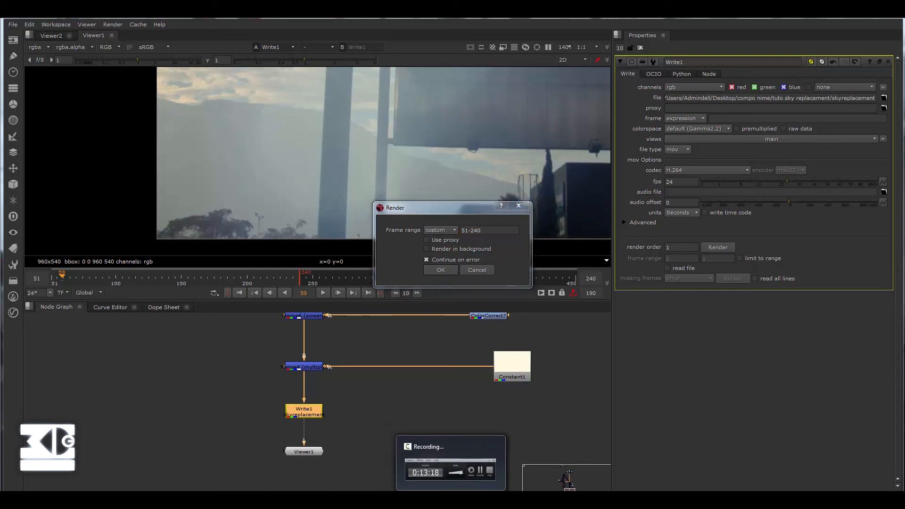